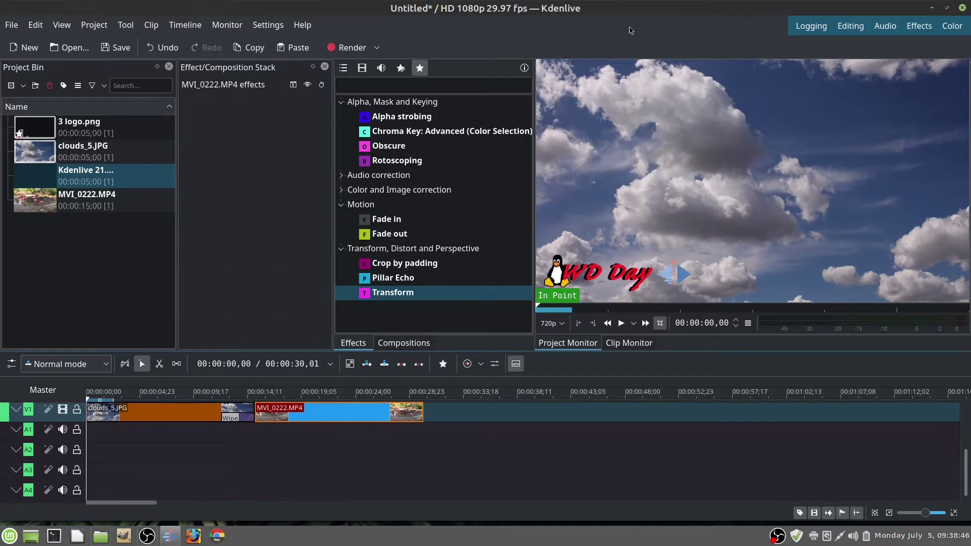
- Open Kdenlive's Help menu from the menu bar
click(300, 26)
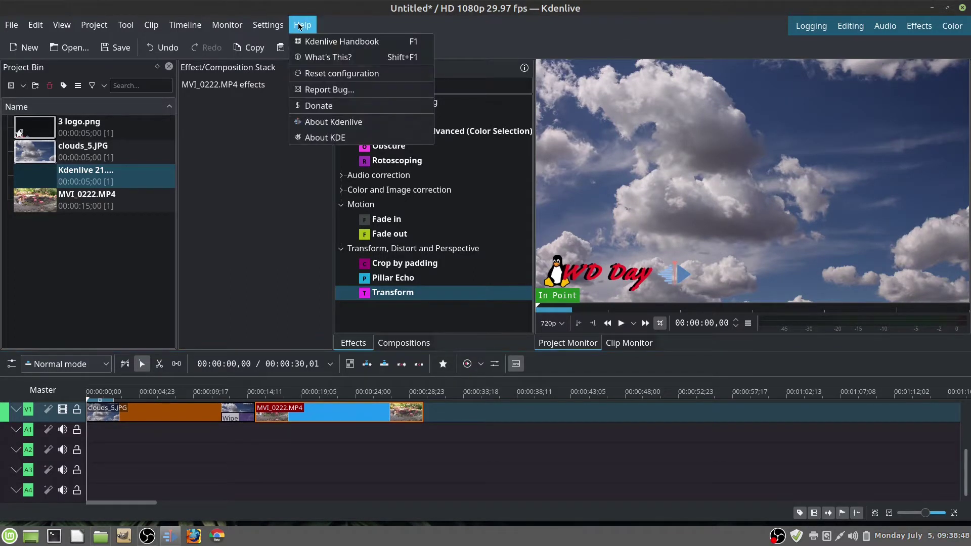
- View the About Kdenlive box showing version 21.04.2 with MLT 6.26.1, then close it
click(323, 122)
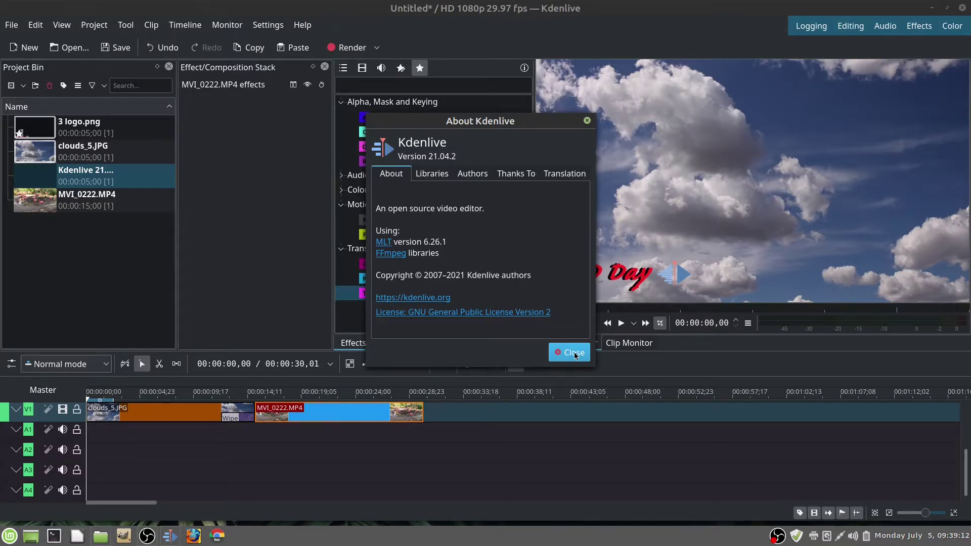
click(574, 355)
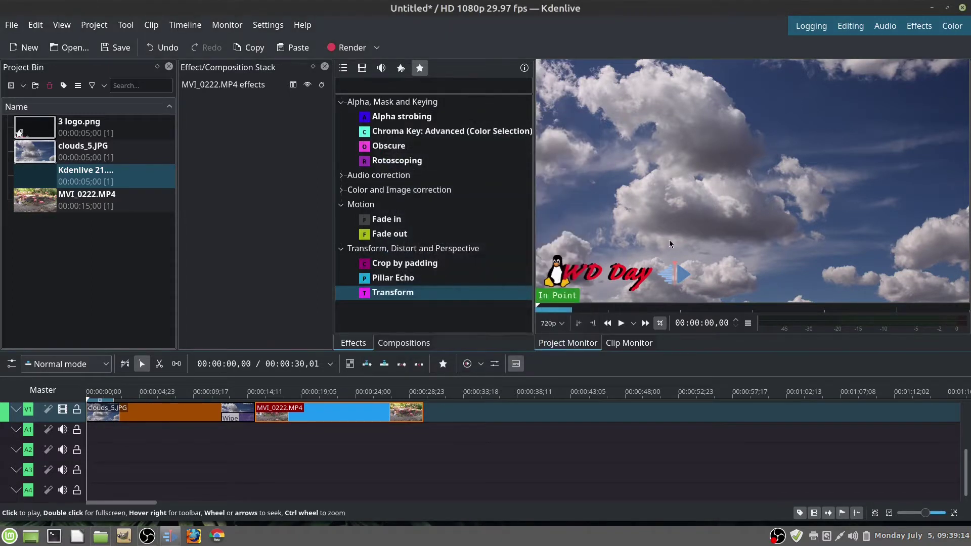
- Delete the Transform effect from the title clip on track V3
scroll(220, 404, up, 3)
click(221, 462)
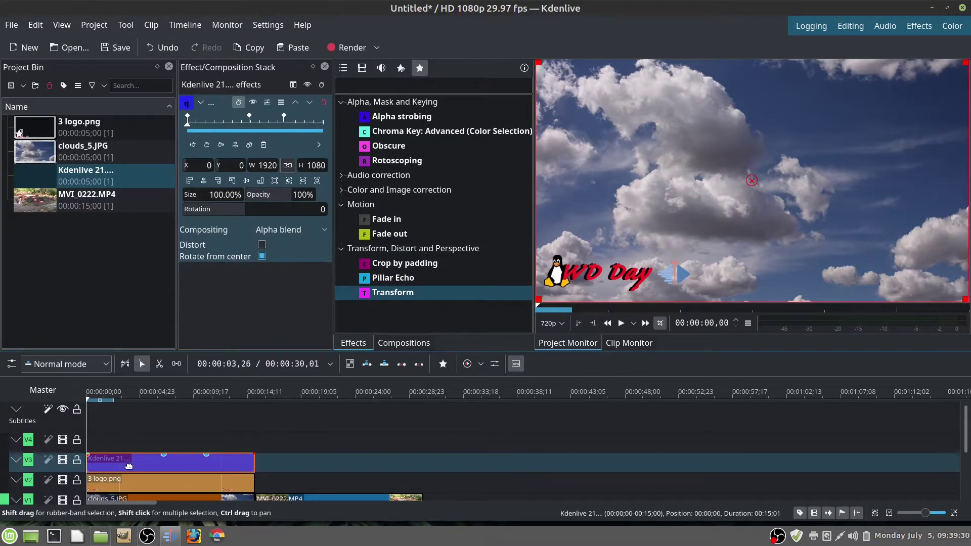
click(491, 299)
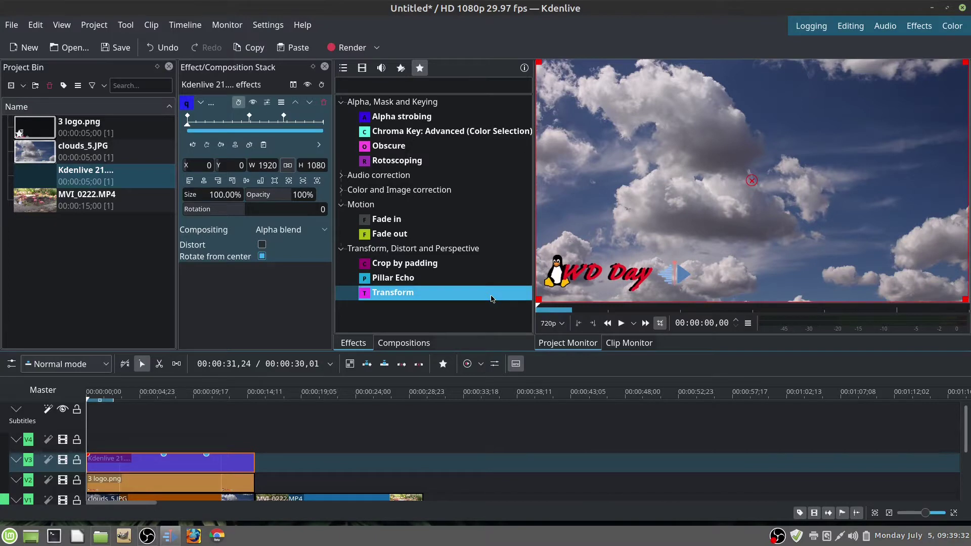
click(324, 103)
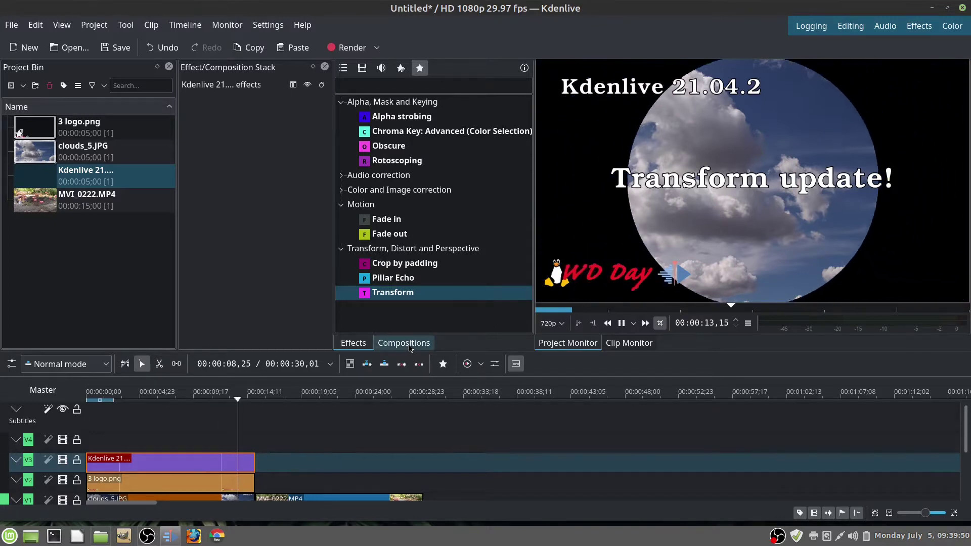
- Preview the title playing over the clouds, then pause playback
click(641, 144)
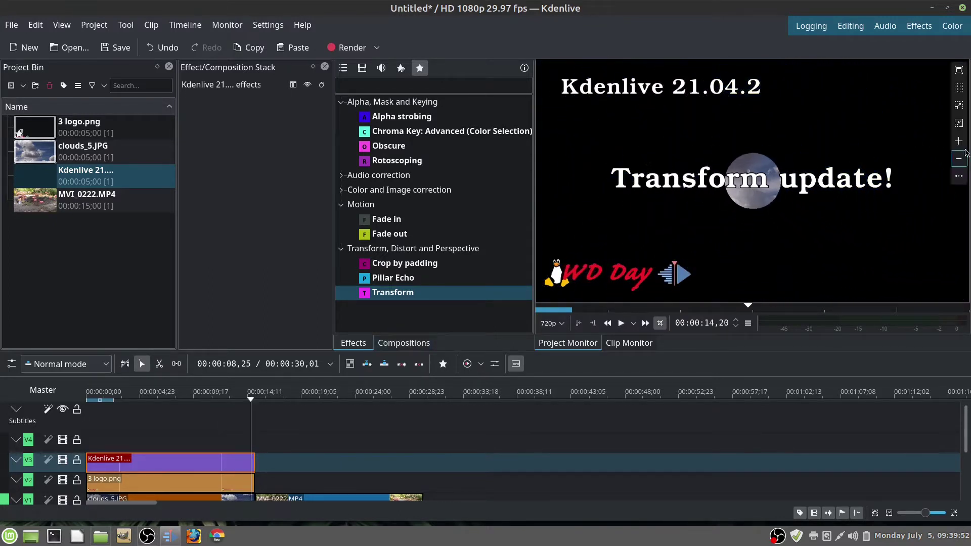
click(789, 216)
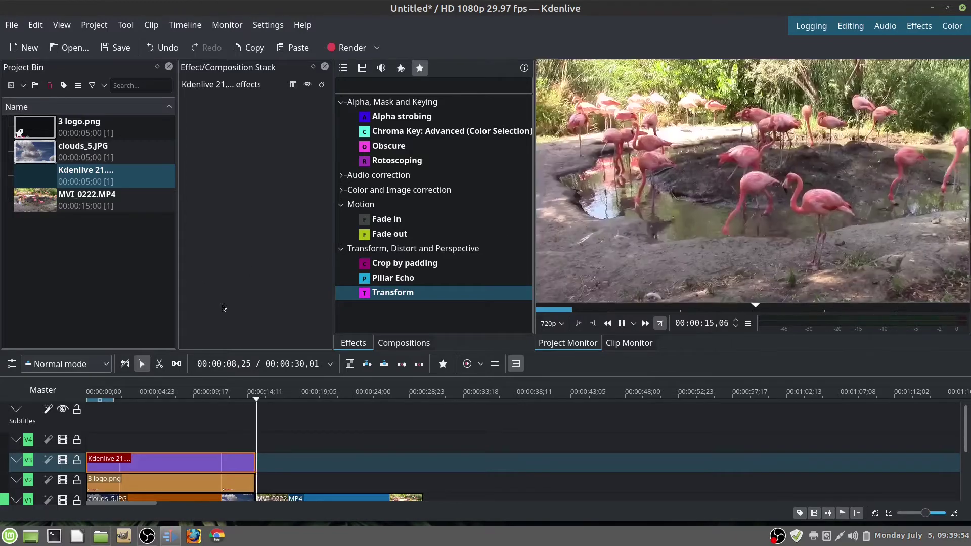
key(space)
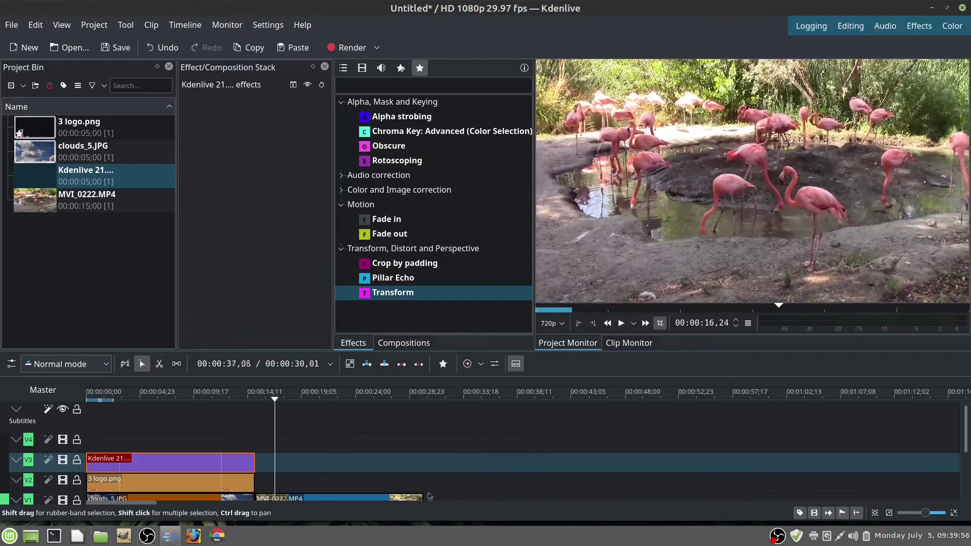
- Apply Transform to the V3 title clip and add a keyframe at about 6 seconds
drag(274, 399, 163, 410)
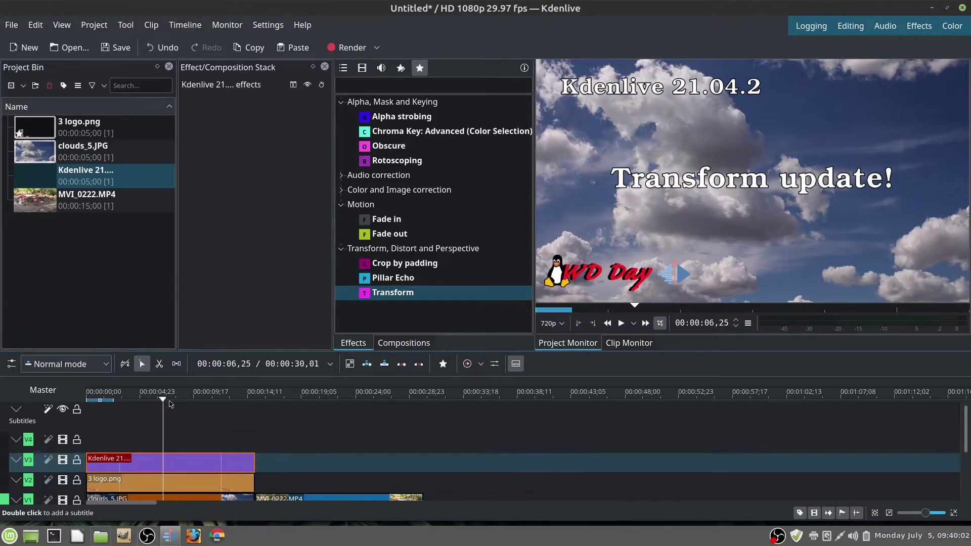
drag(395, 287, 178, 465)
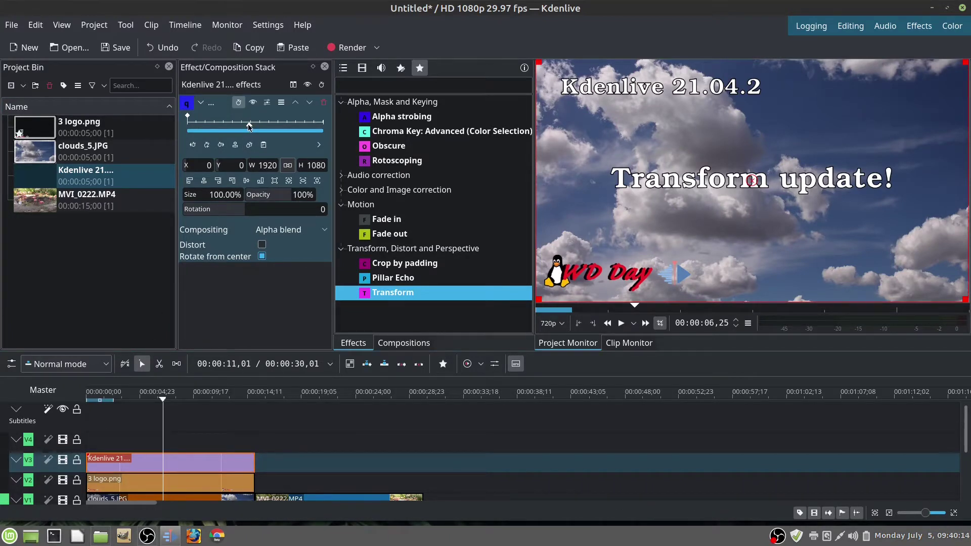
mouse_move(249, 126)
mouse_down()
mouse_move(266, 126)
mouse_move(234, 129)
mouse_move(268, 129)
mouse_move(246, 134)
mouse_up()
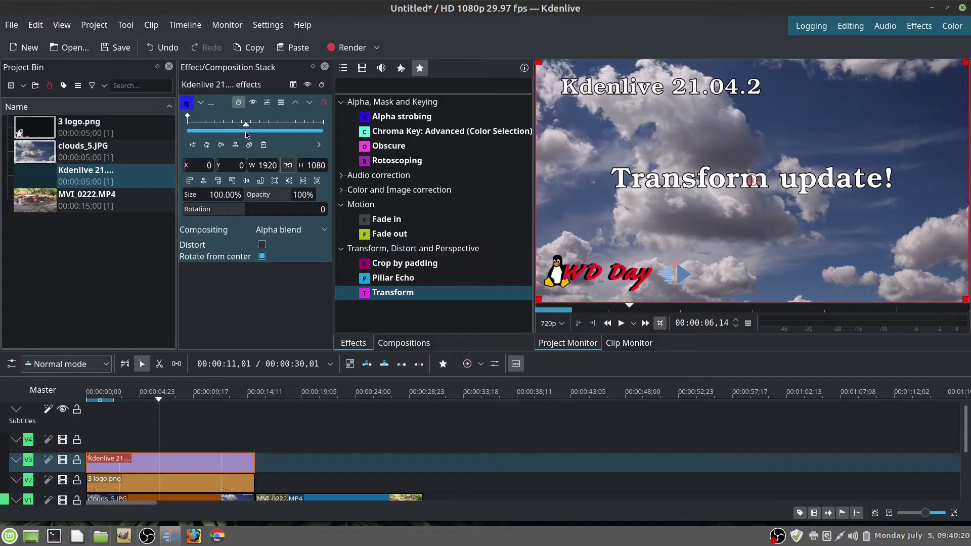
click(207, 145)
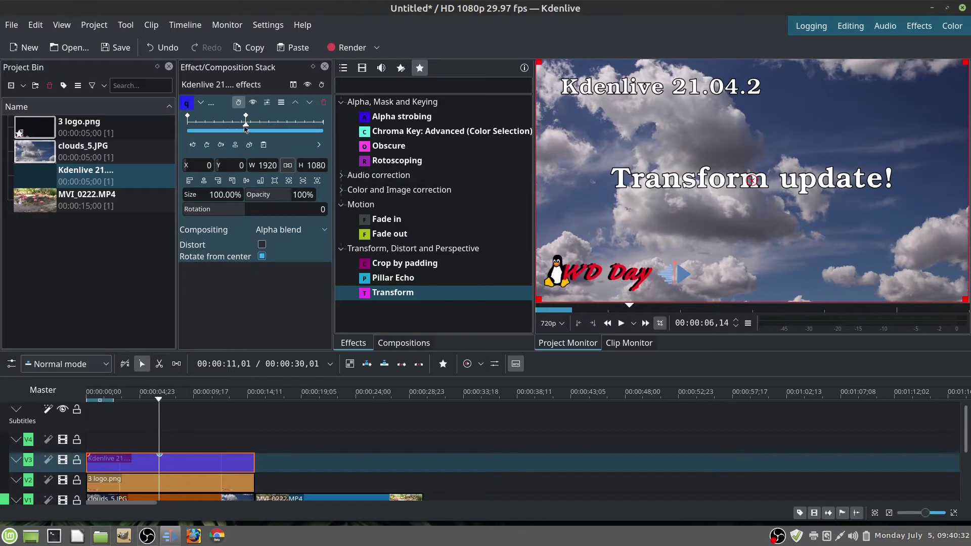
- Add a second title keyframe at about 10 seconds with Size 1%
drag(245, 126, 282, 128)
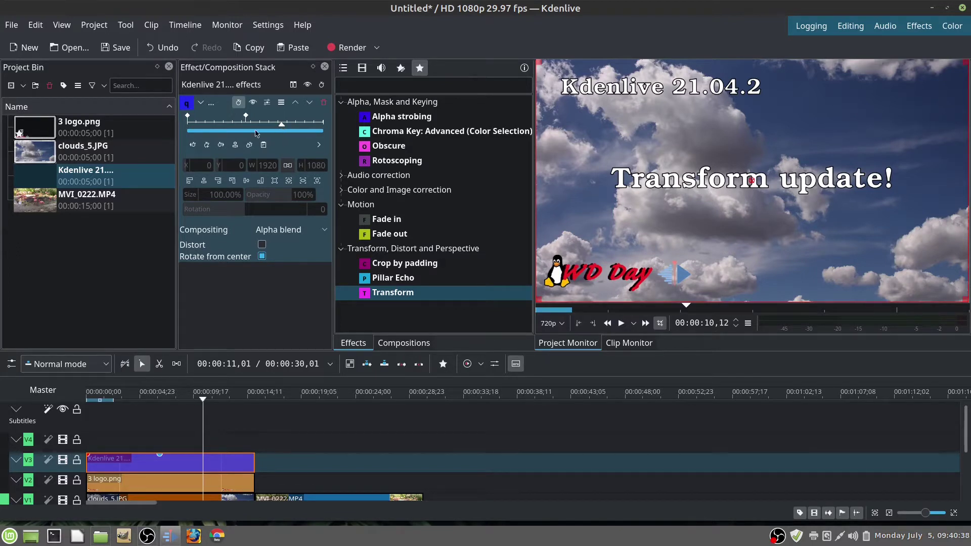
click(208, 146)
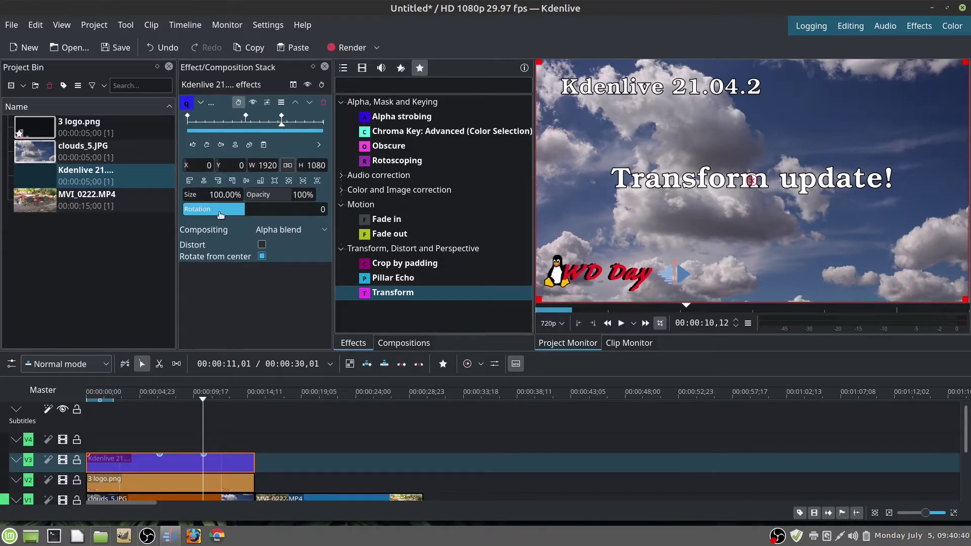
click(224, 194)
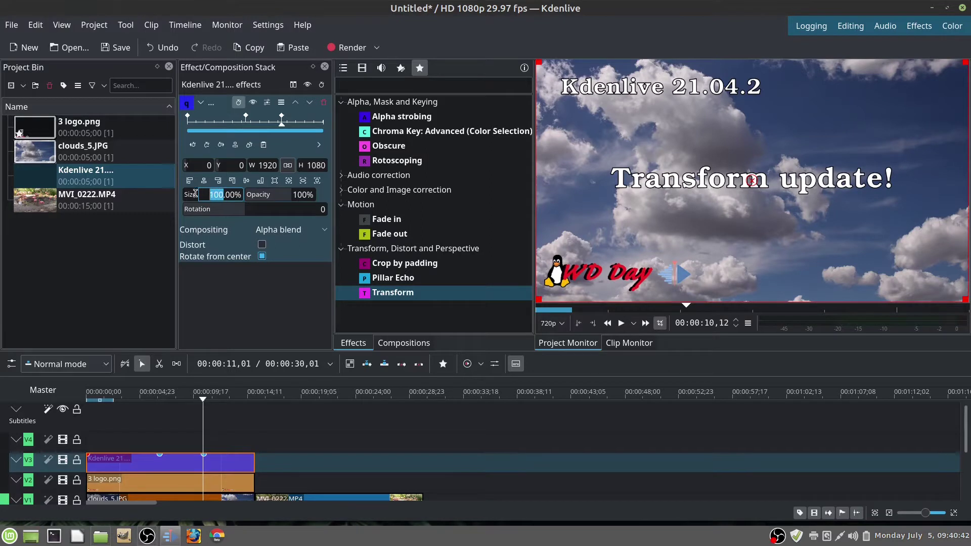
key(BackSpace)
key(BackSpace)
key(Return)
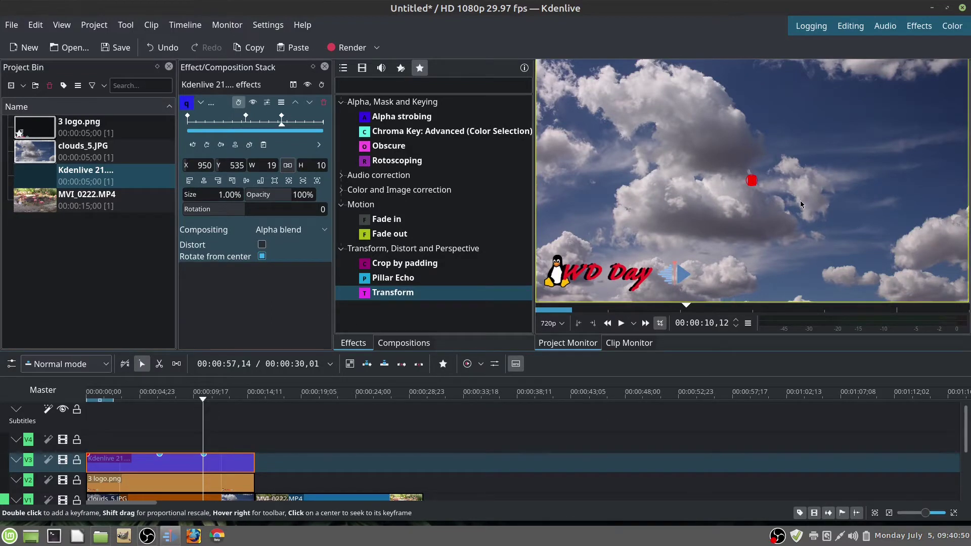
click(362, 433)
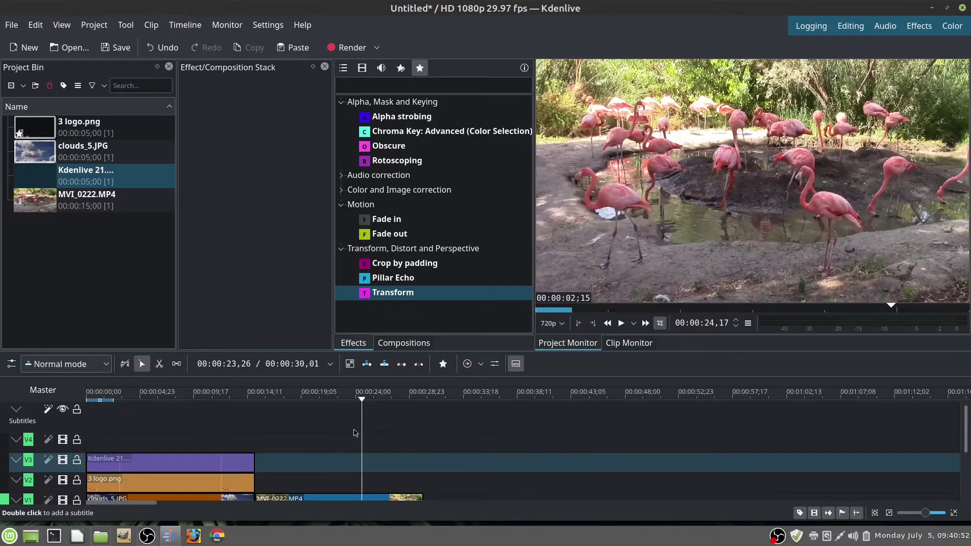
- Play the project from the start into the flamingo footage, then stop
click(91, 408)
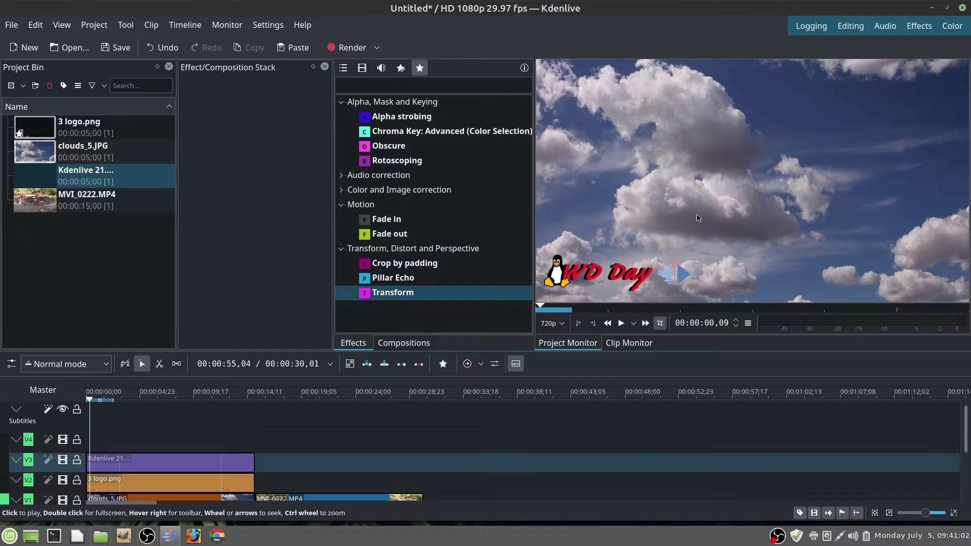
click(620, 324)
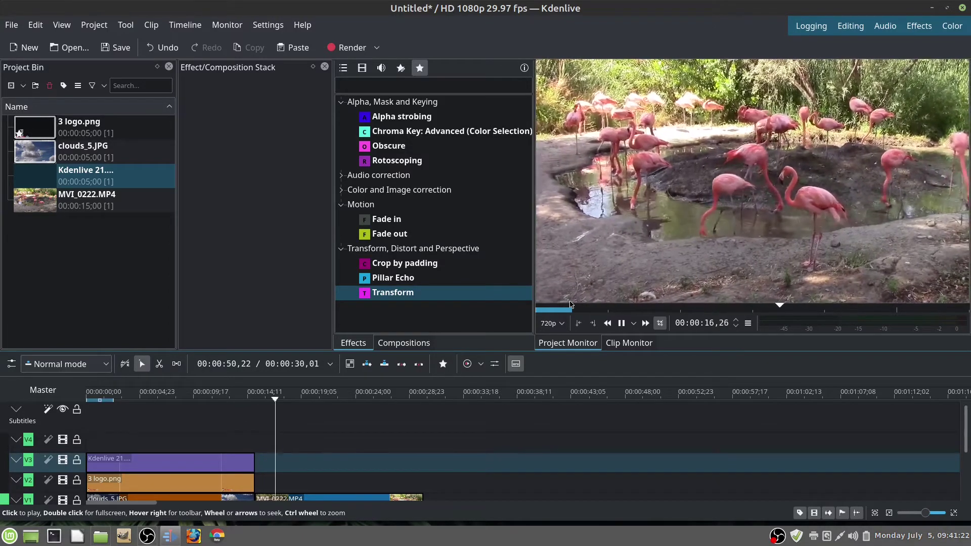
click(569, 304)
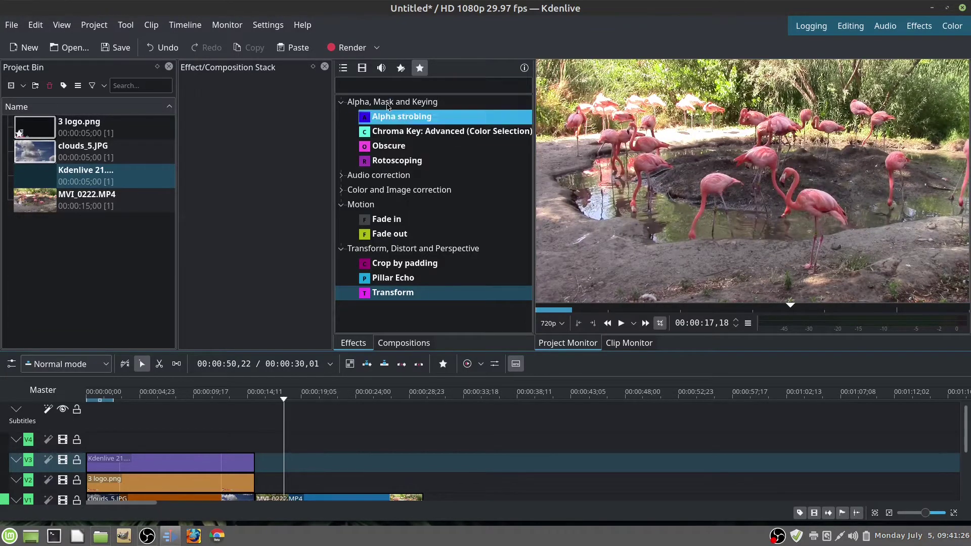
- Drag the Transform effect onto the MVI_0222.MP4 flamingo clip on V1
click(412, 293)
drag(398, 295, 299, 499)
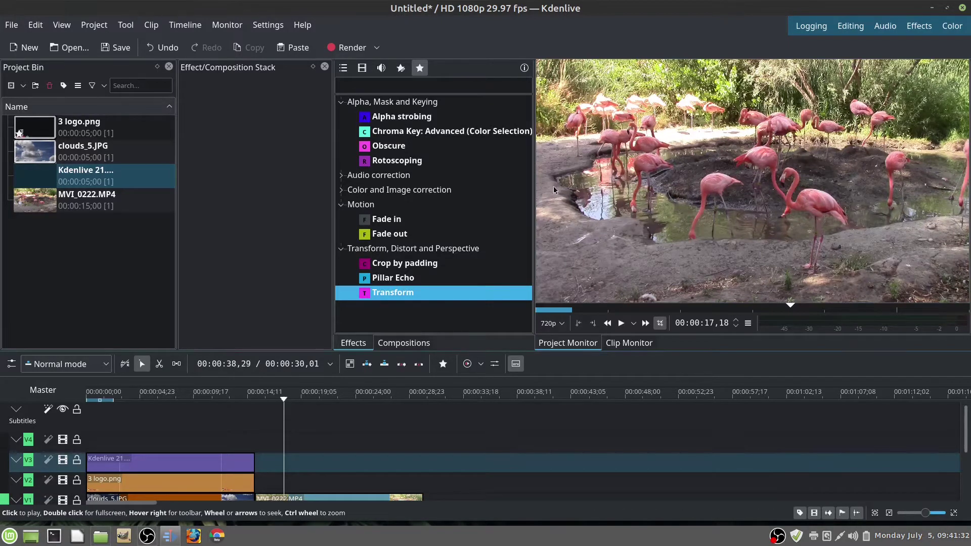
drag(965, 431, 965, 459)
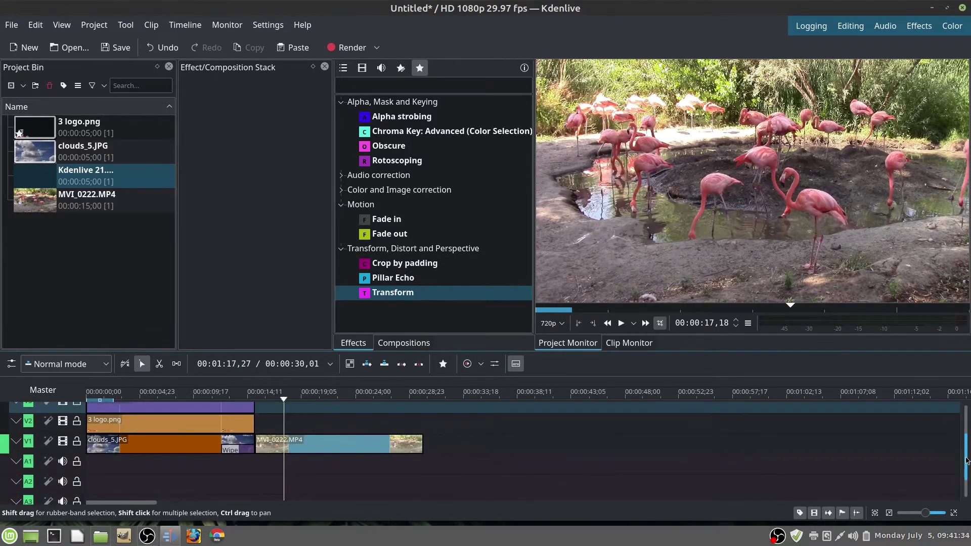
- Swap the MVI_0222.MP4 clip's Transform for a fresh one at default 1920×1080, 100% size
click(313, 448)
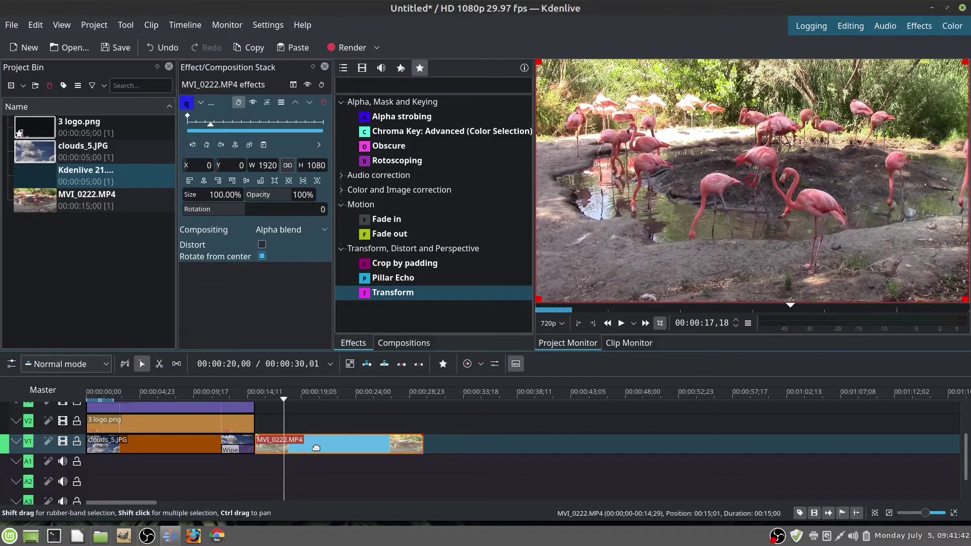
click(324, 103)
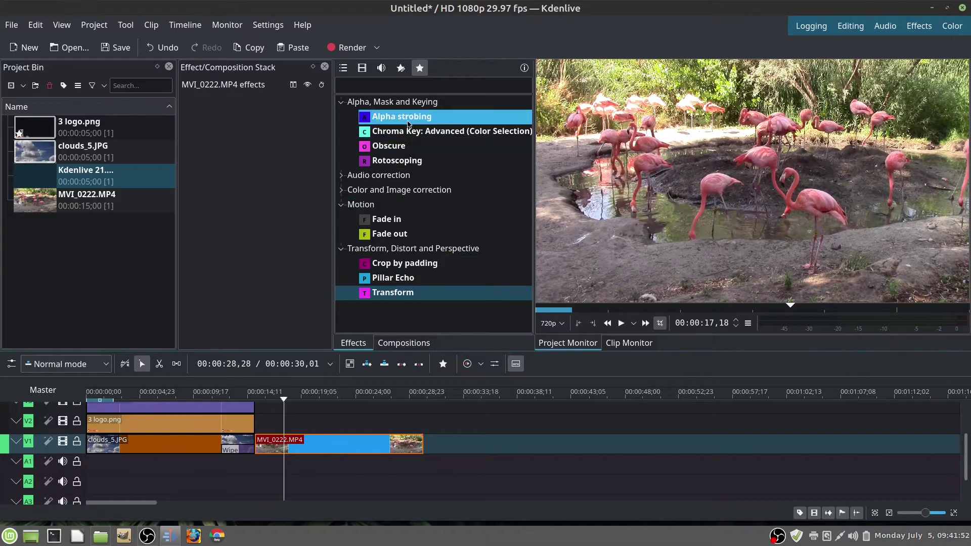
double_click(420, 292)
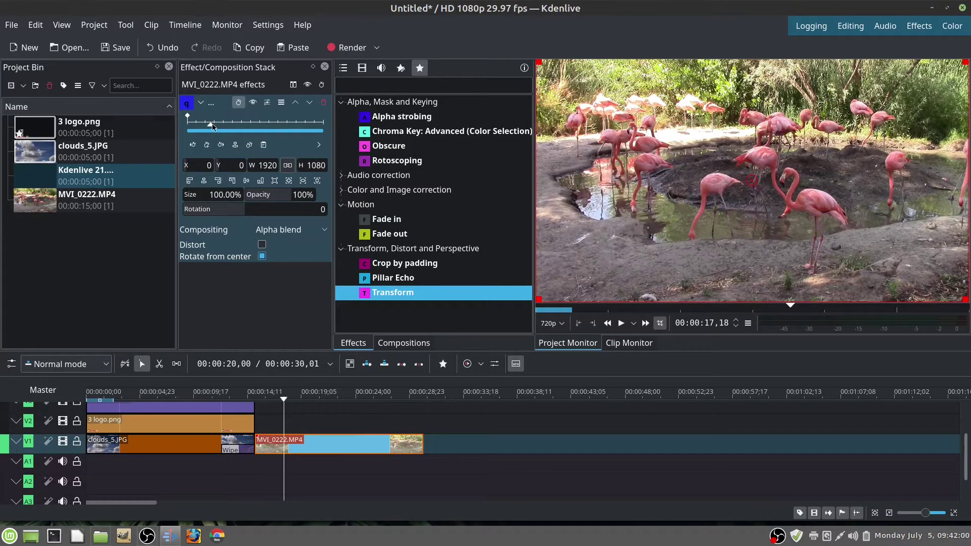
- Add two flamingo Transform keyframes, setting the second to 200% size zoom
mouse_move(211, 127)
mouse_down()
mouse_move(272, 130)
mouse_move(192, 131)
mouse_move(261, 129)
mouse_move(228, 125)
mouse_up()
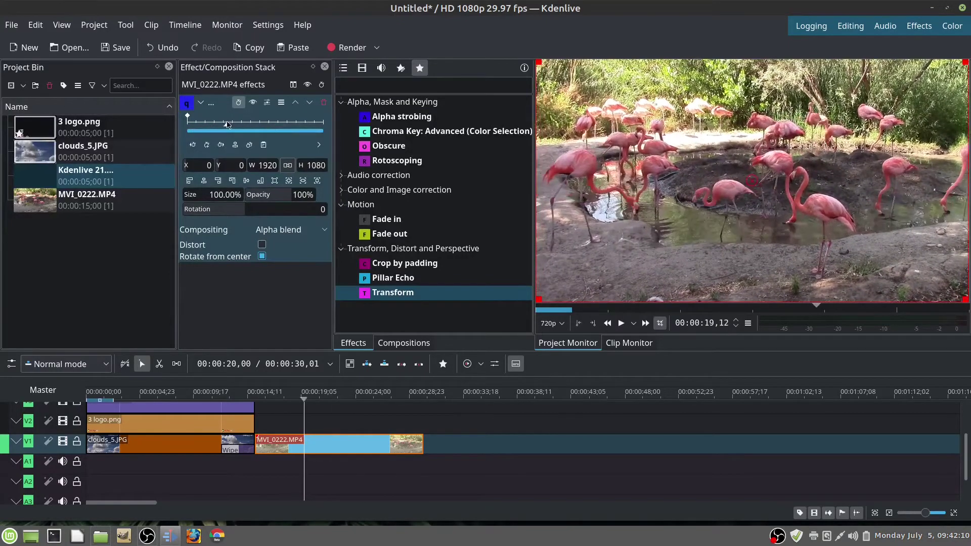
click(207, 145)
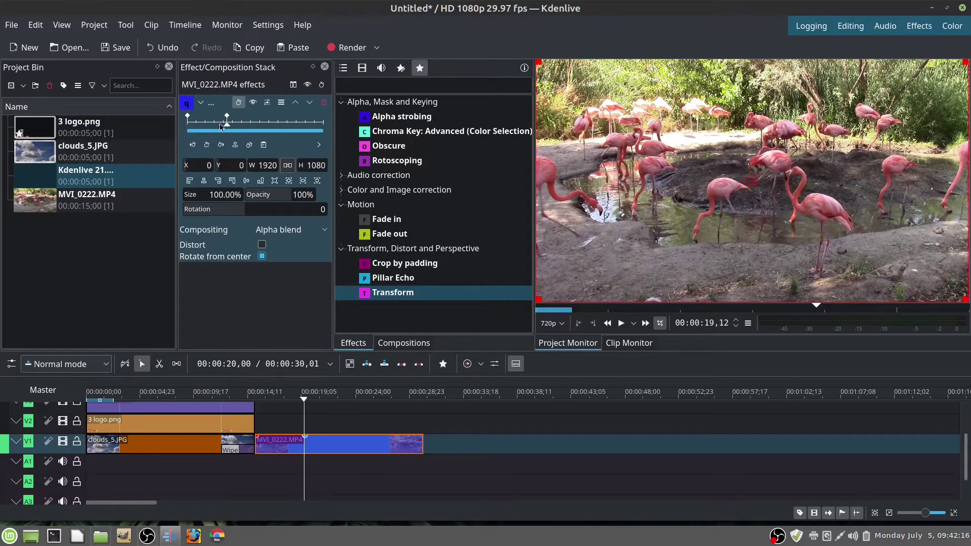
drag(228, 127, 251, 126)
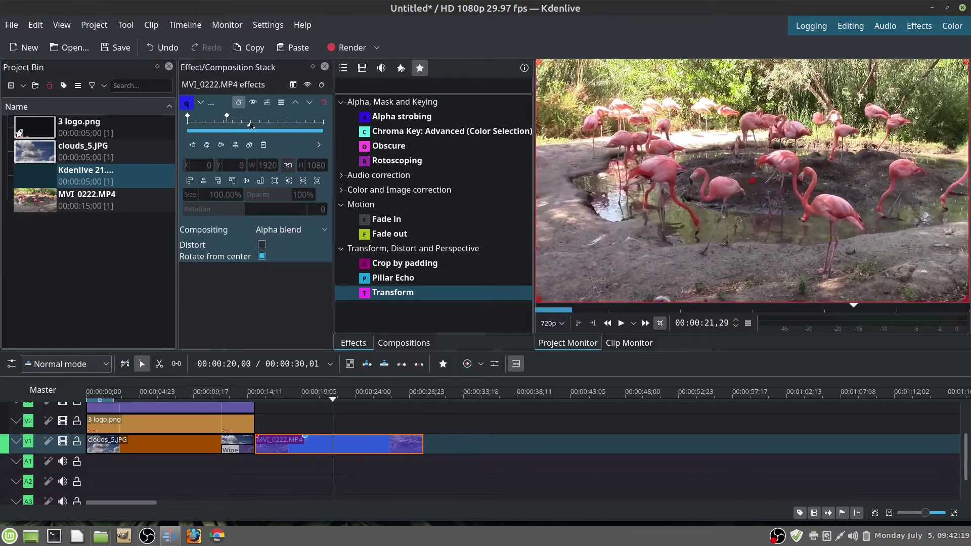
click(206, 146)
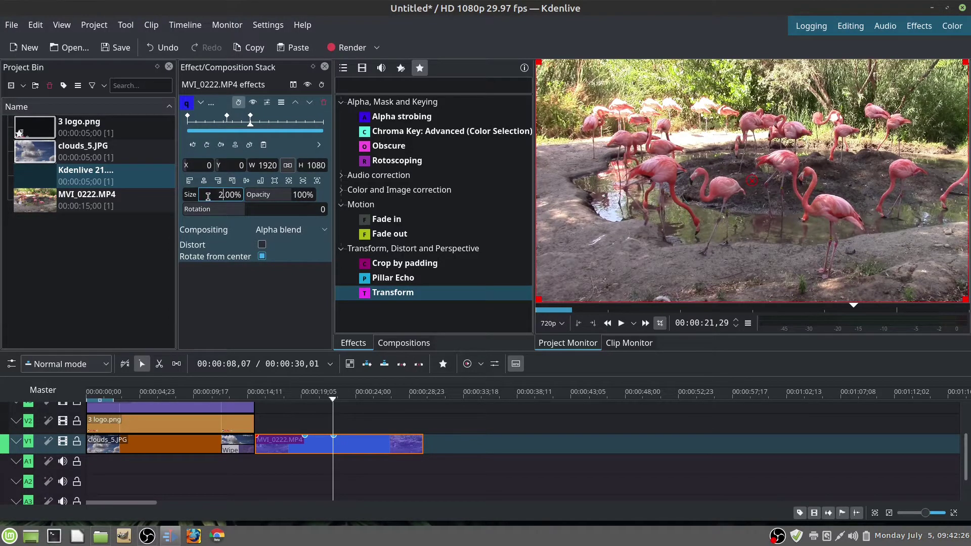
text(00)
key(Return)
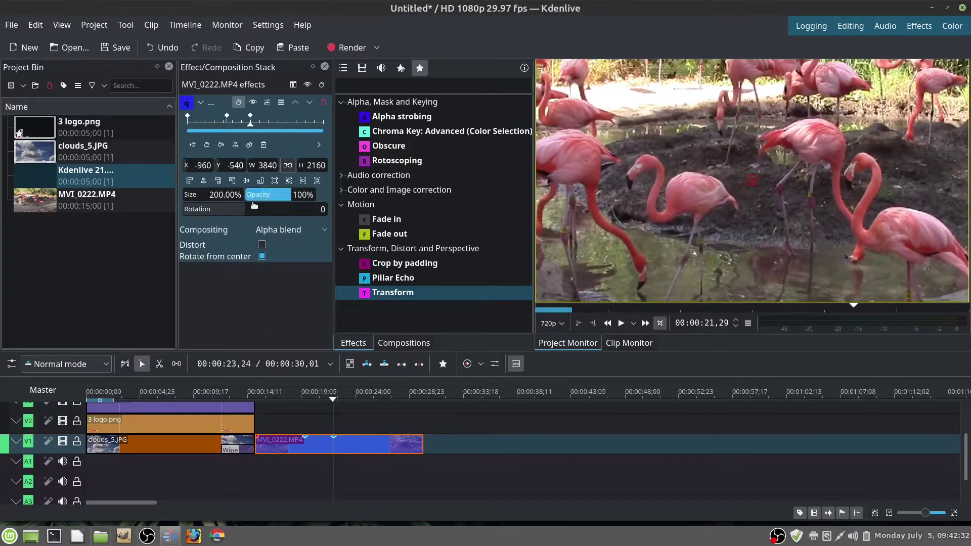
click(332, 401)
mouse_move(332, 400)
mouse_down()
mouse_move(373, 414)
mouse_move(326, 418)
mouse_move(398, 423)
mouse_move(362, 428)
mouse_move(389, 434)
mouse_move(347, 436)
mouse_move(399, 438)
mouse_move(365, 443)
mouse_up()
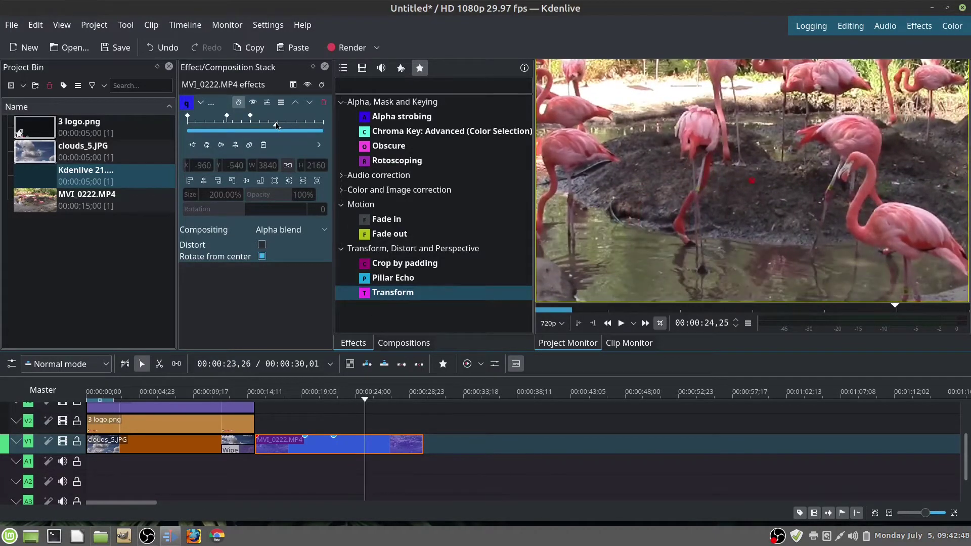
- Add keyframes at 24,29 holding 200% and at 28,09 returning to 100% full frame
drag(286, 132, 278, 131)
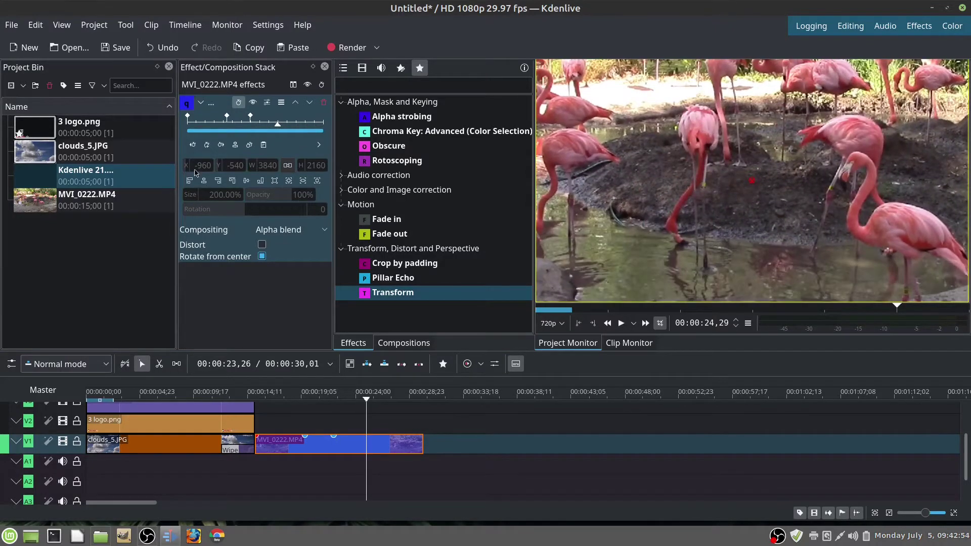
click(206, 145)
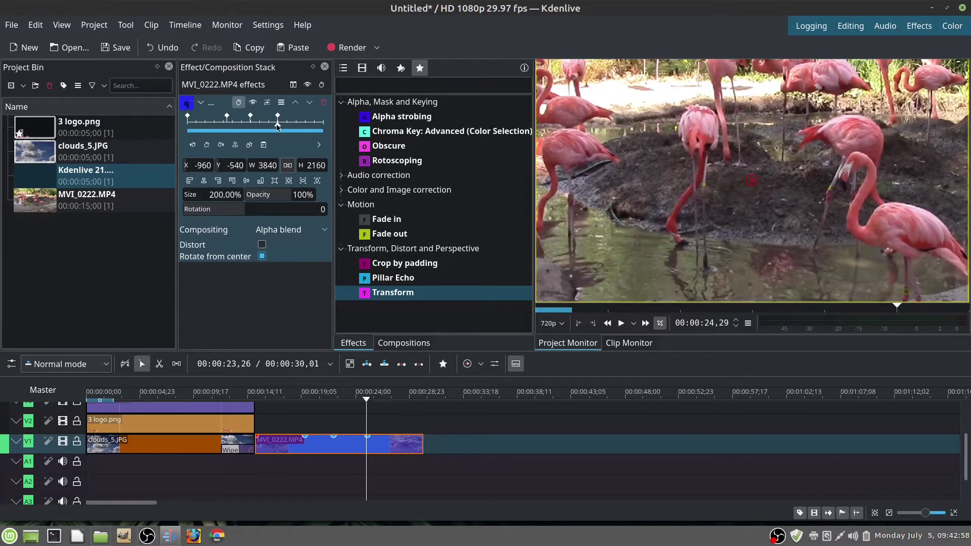
mouse_move(277, 127)
mouse_down()
mouse_move(239, 130)
mouse_move(318, 131)
mouse_up()
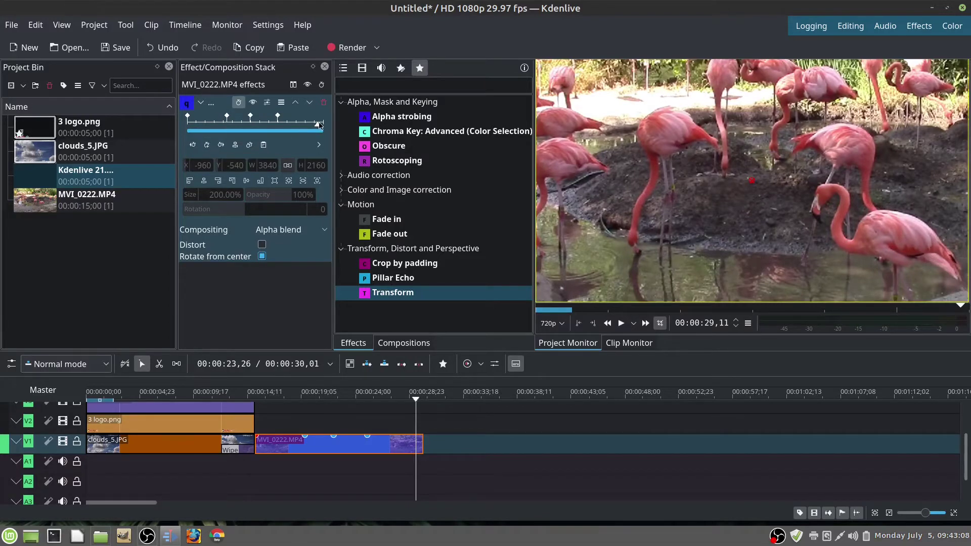
drag(320, 125, 308, 126)
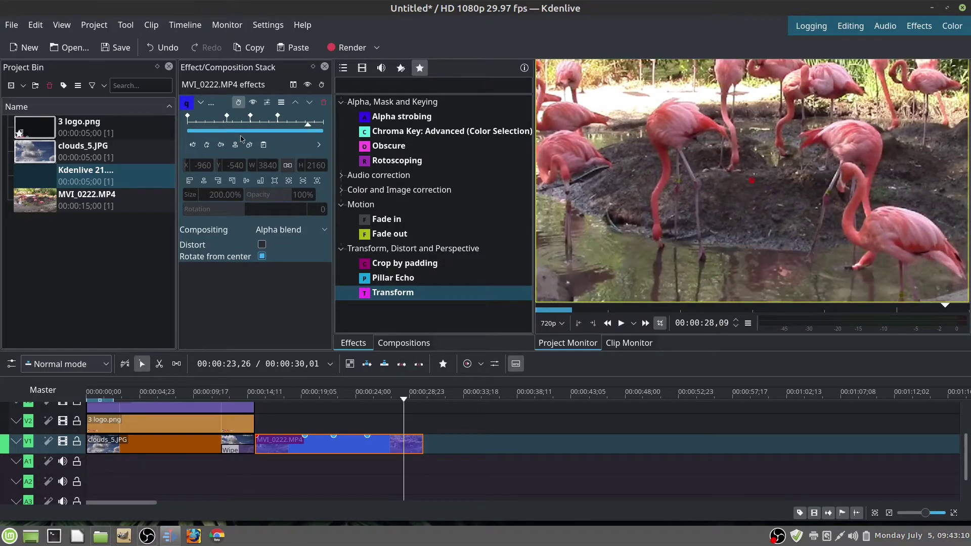
click(207, 145)
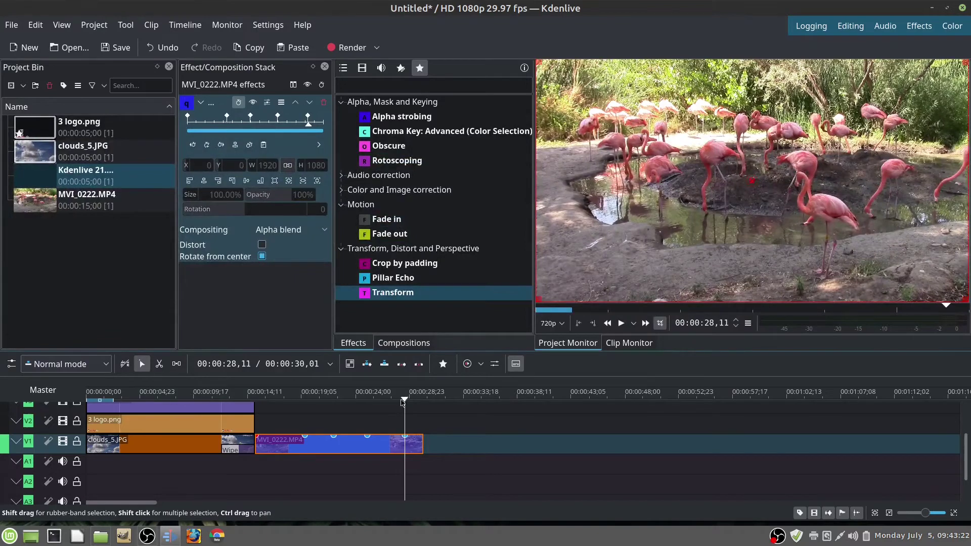
drag(405, 402, 87, 397)
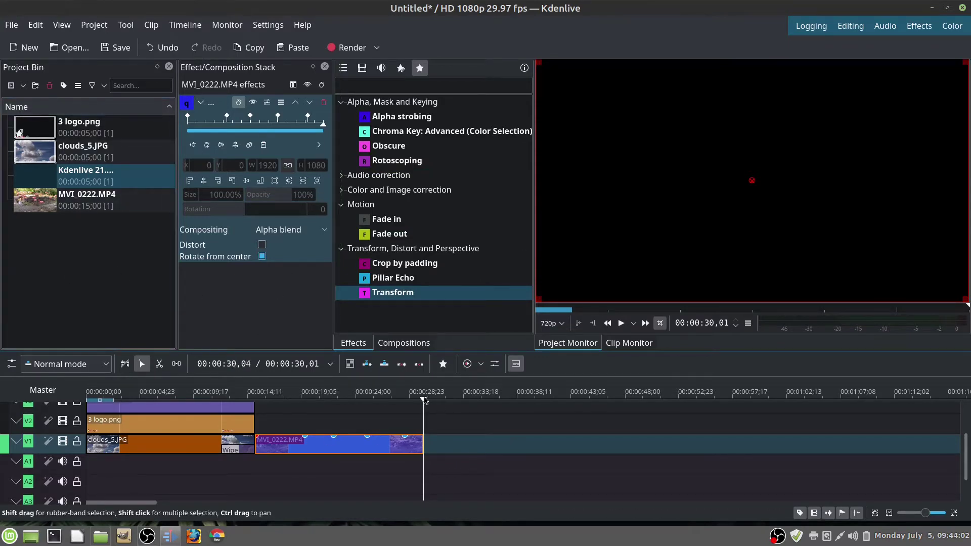
drag(425, 400, 333, 420)
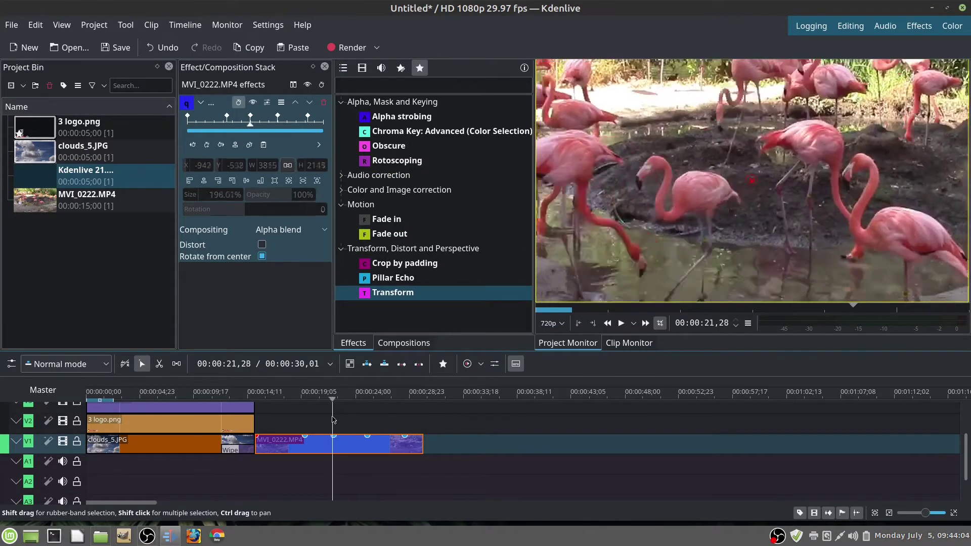
key(Right)
key(Right)
key(Right)
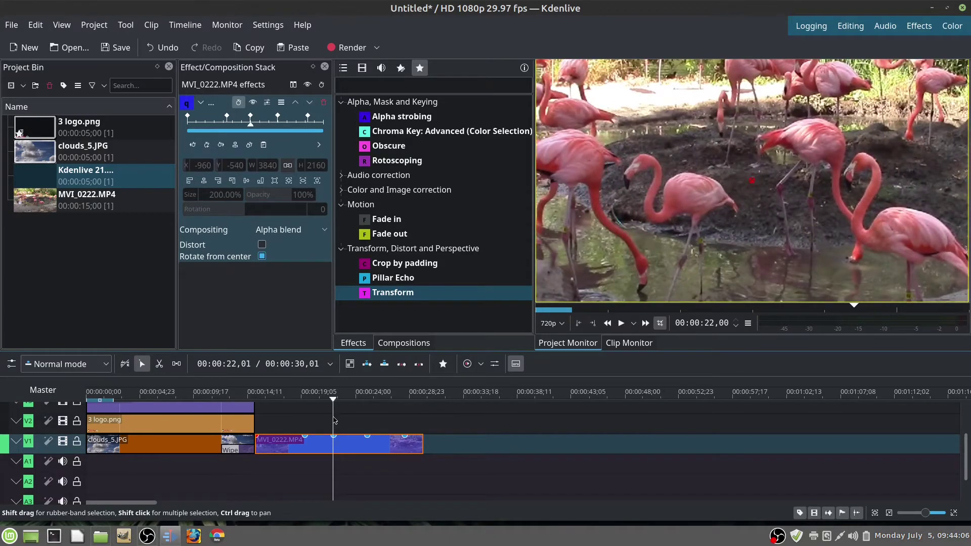
key(Right)
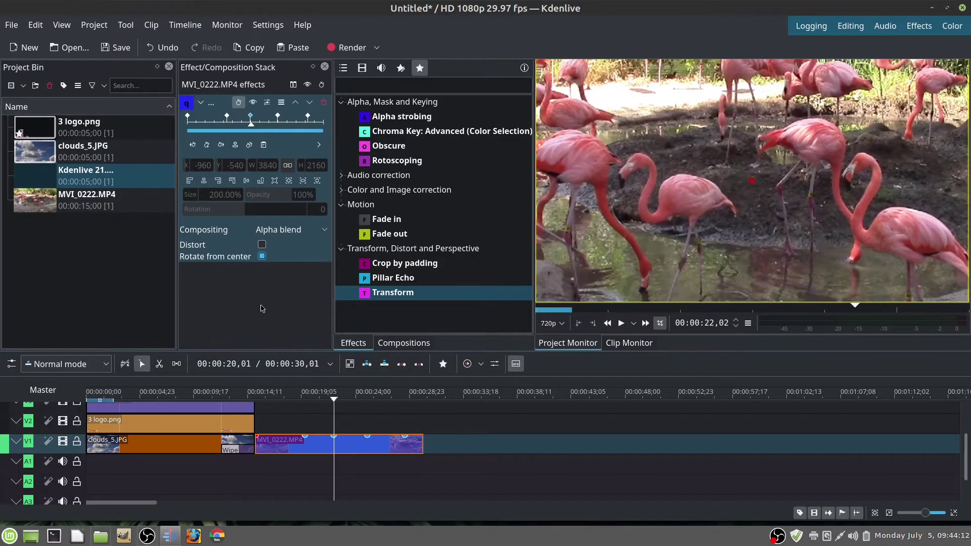
- Set Rotation 360 on the 21,29 flamingo keyframe, leaving the 24,29 keyframe at 0
click(251, 128)
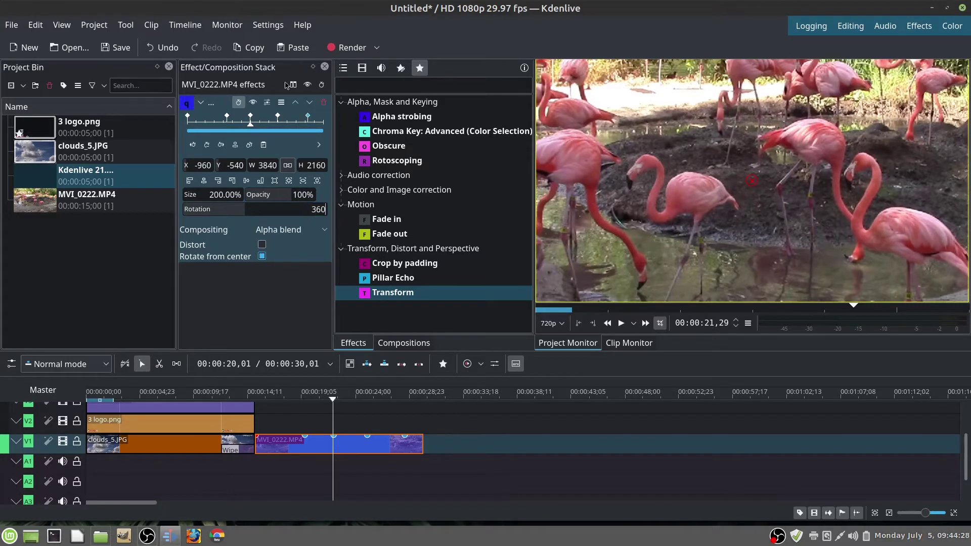
click(279, 117)
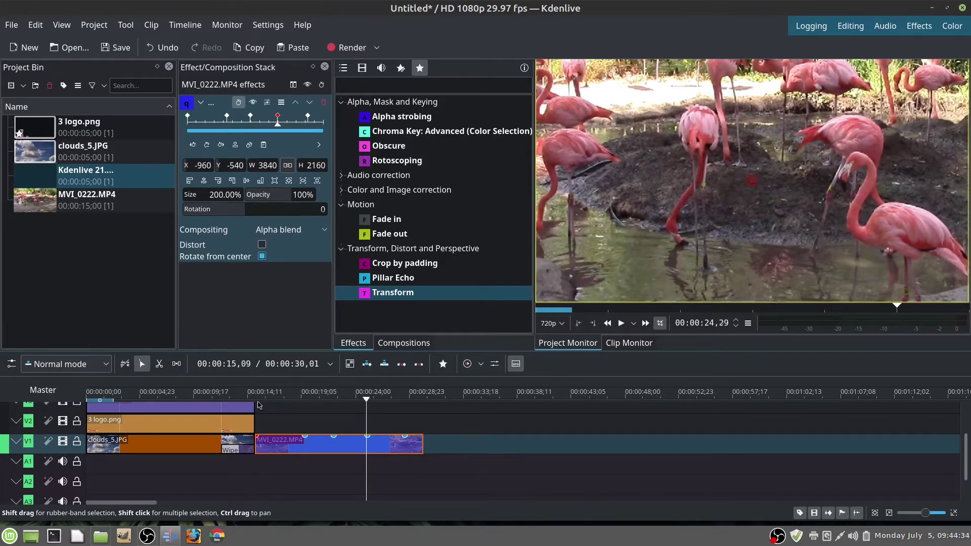
click(262, 404)
key(space)
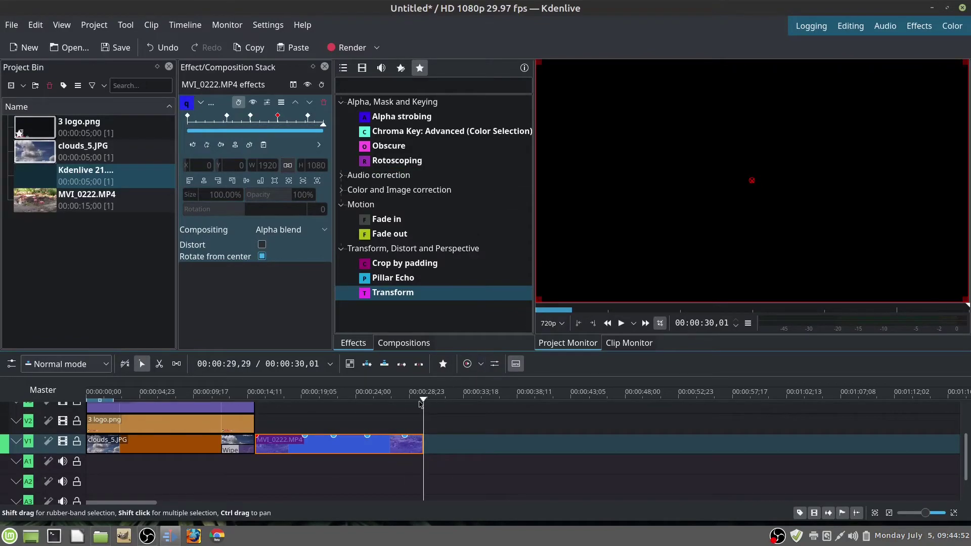
drag(424, 401, 277, 428)
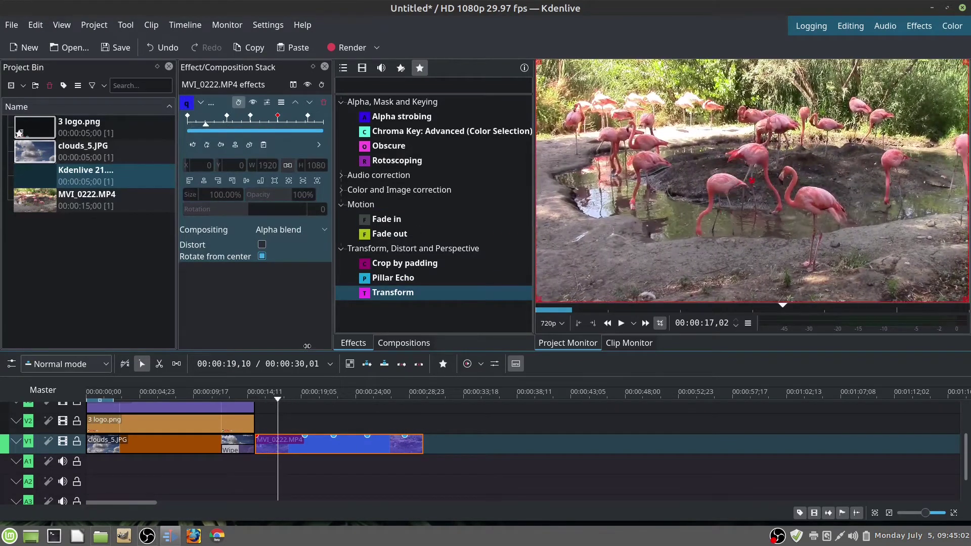
click(384, 299)
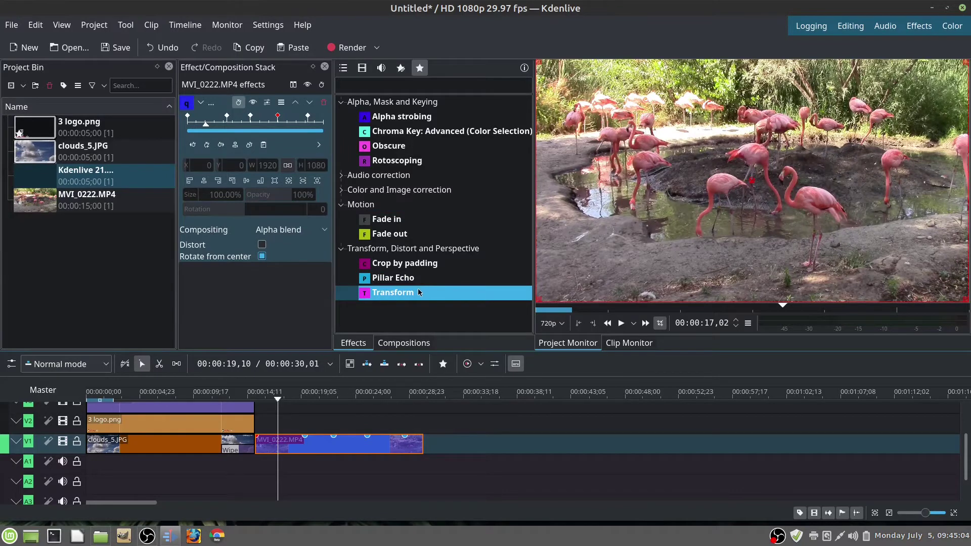
- Inspect the logo and clouds clips' effects and move to 4 seconds to show the title
click(170, 164)
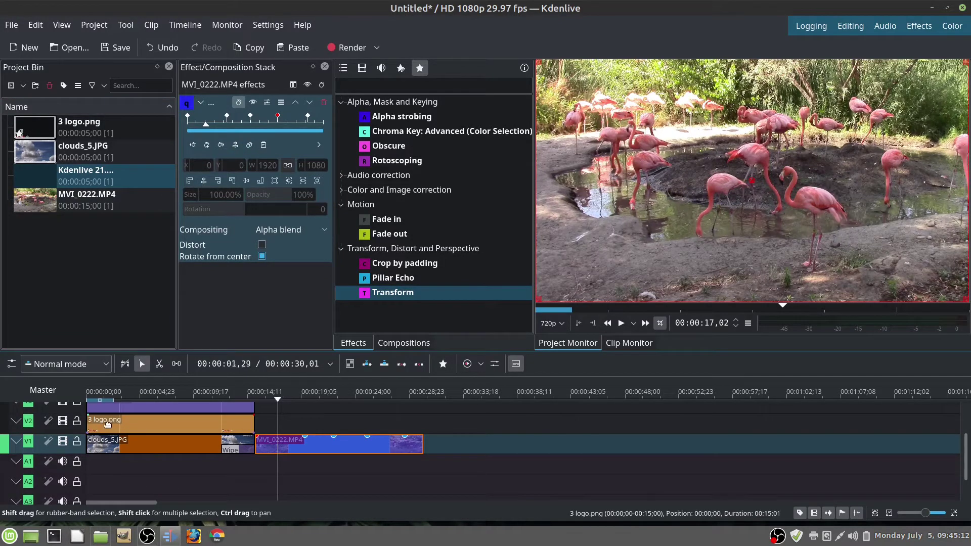
click(145, 429)
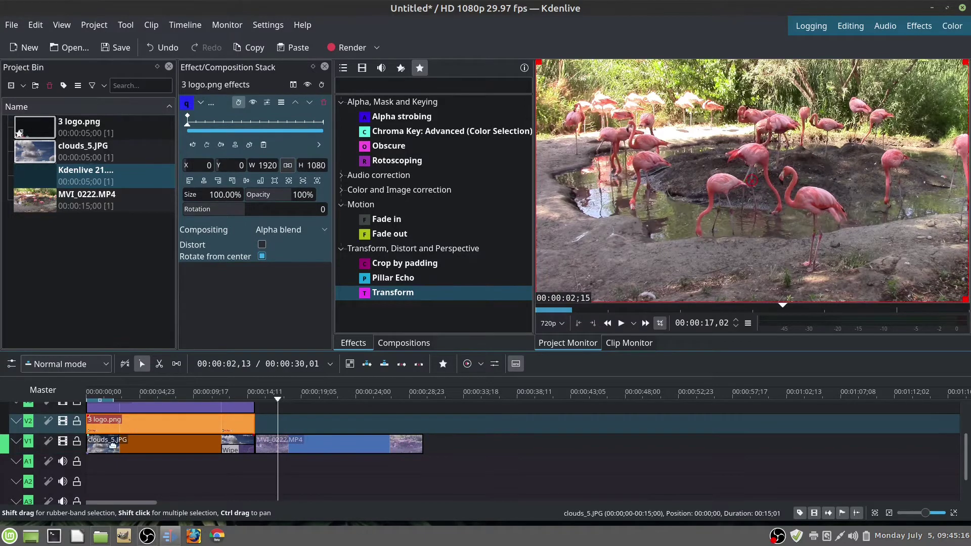
click(146, 444)
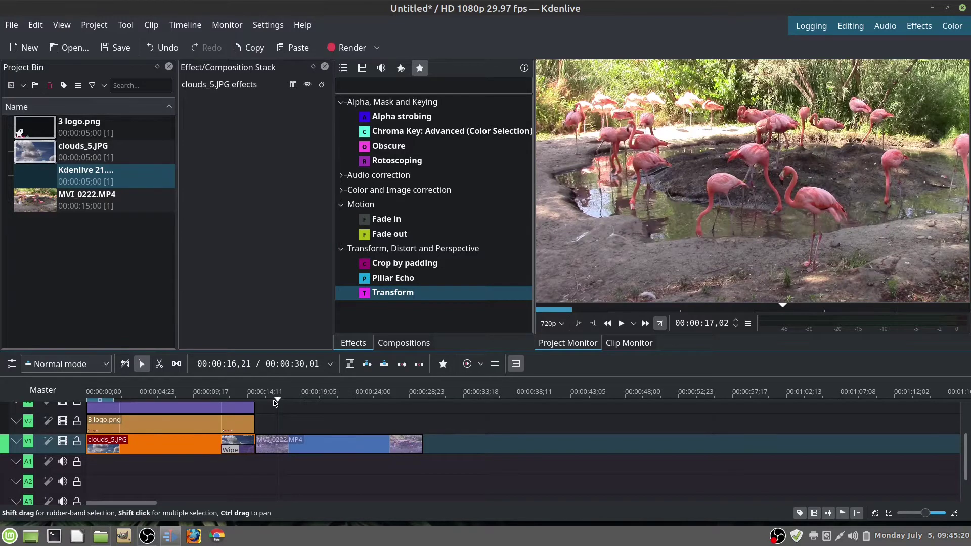
click(131, 394)
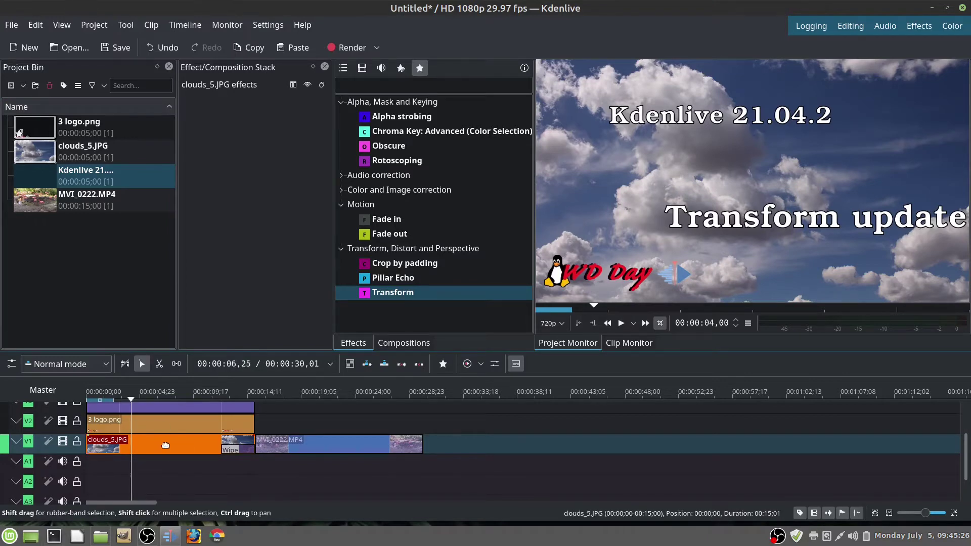
- Delete the title clip on V3 and 3 logo.png on V2, then select clouds_5.JPG
click(168, 408)
right_click(170, 412)
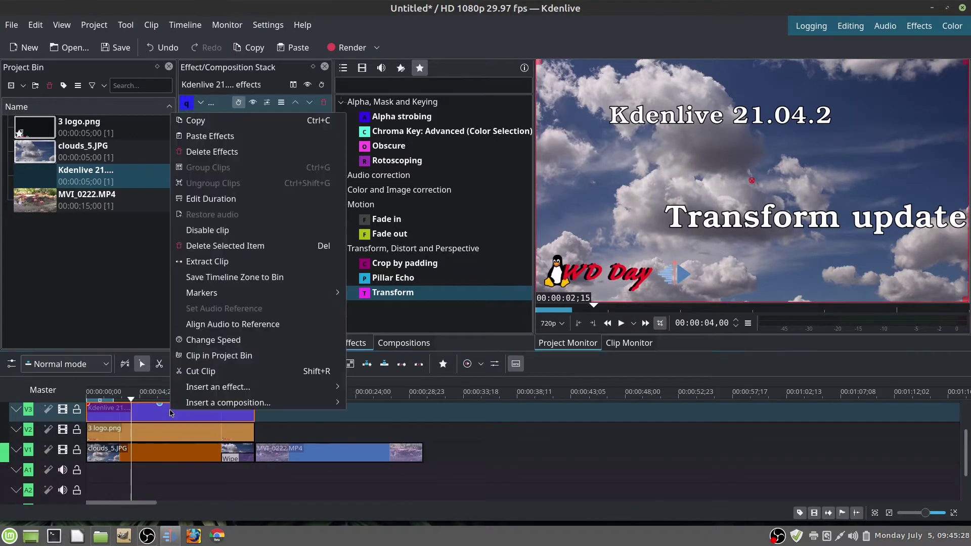
click(279, 248)
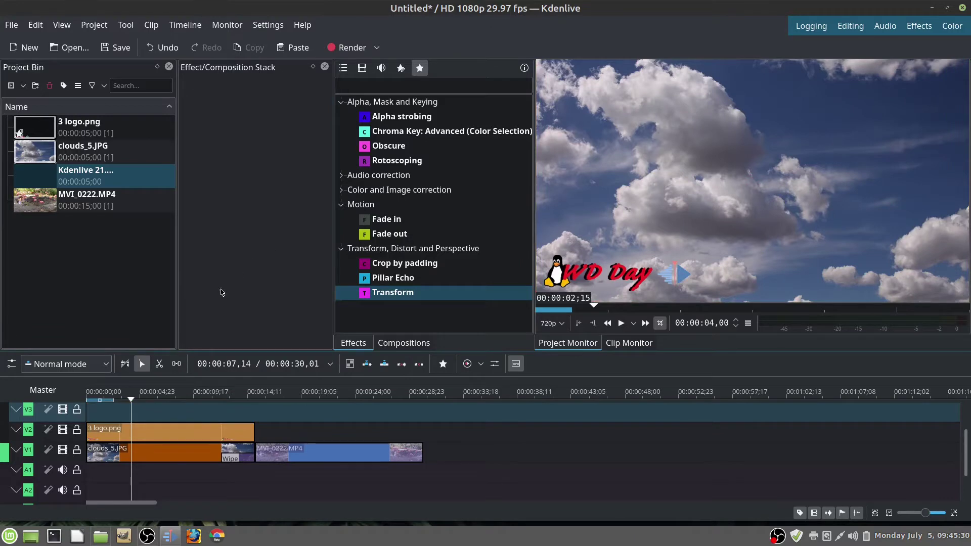
right_click(161, 432)
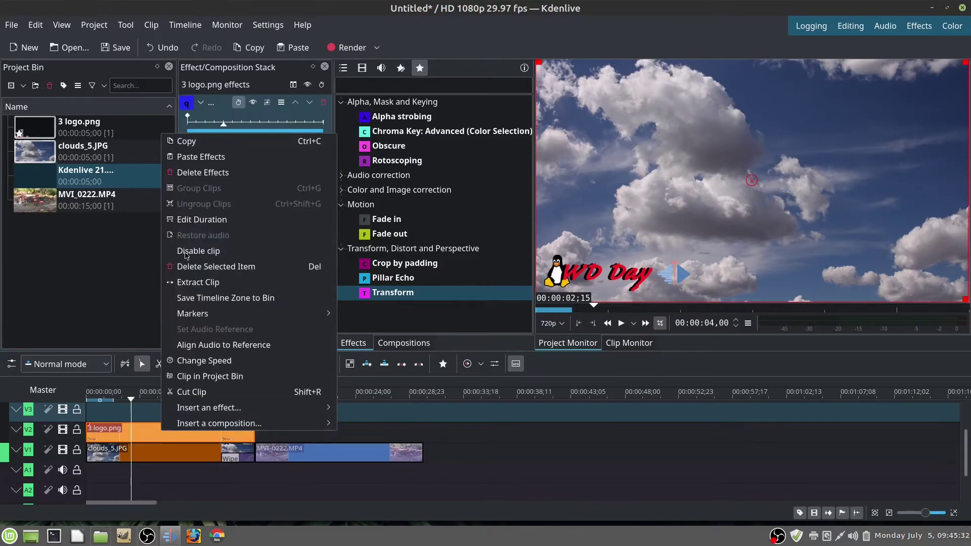
click(247, 269)
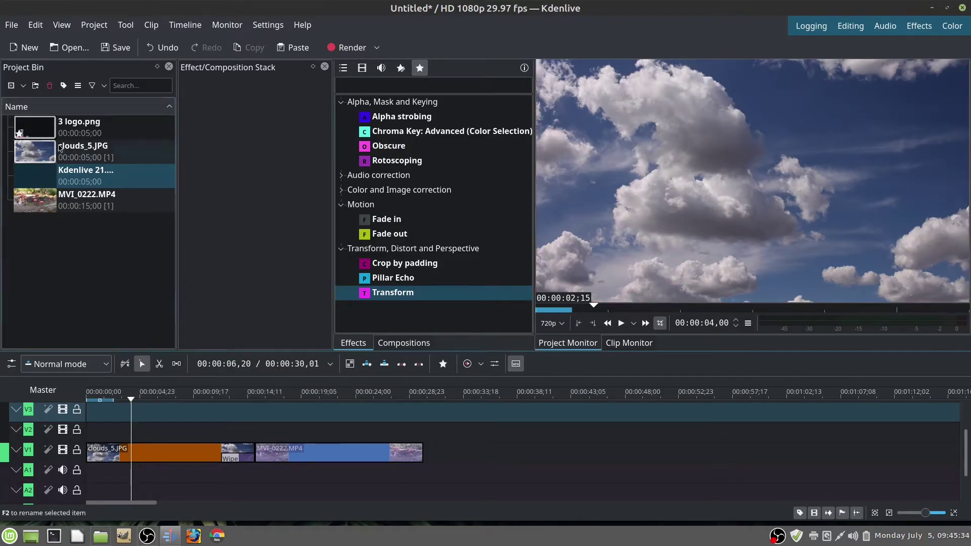
click(164, 457)
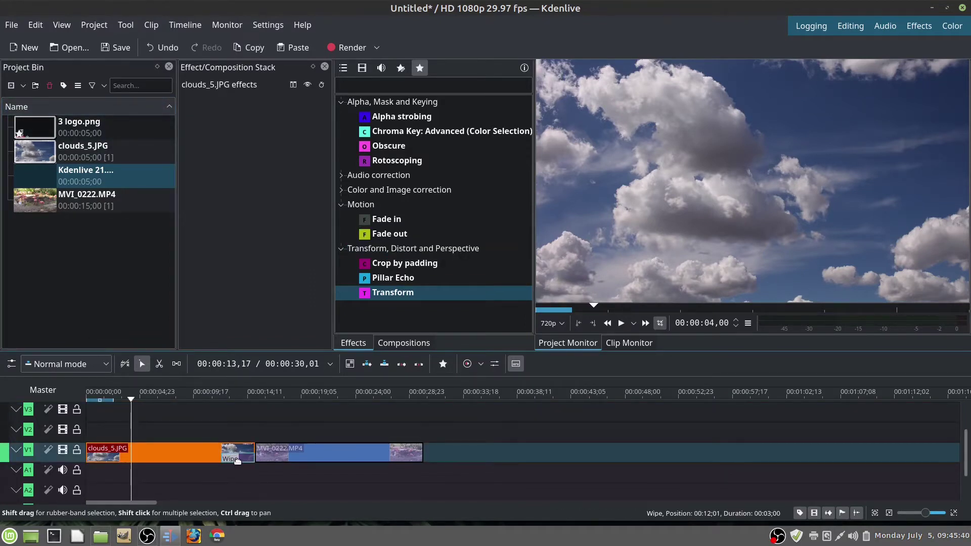
- Move the Wipe transition to the flamingo clip's start and add Transform to clouds_5.JPG
drag(237, 460, 271, 458)
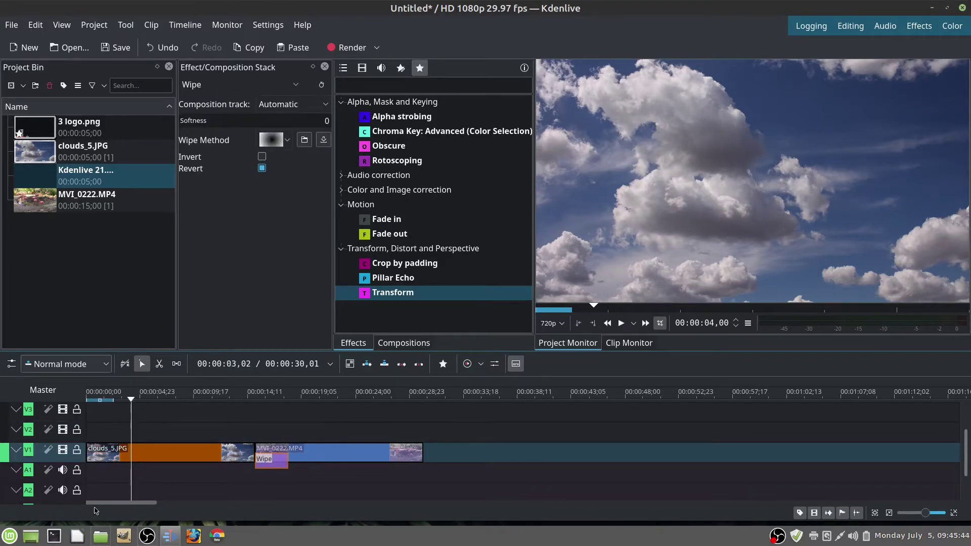
click(168, 449)
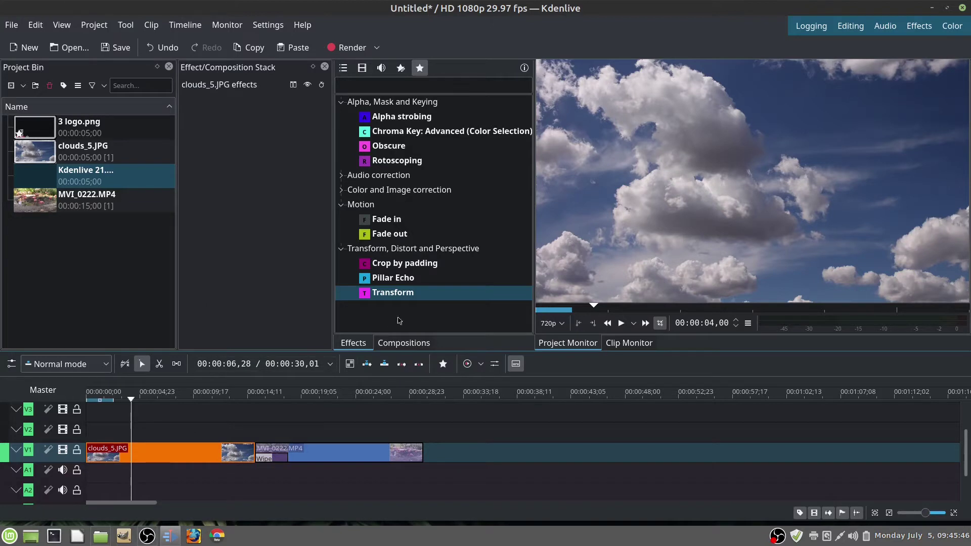
double_click(405, 295)
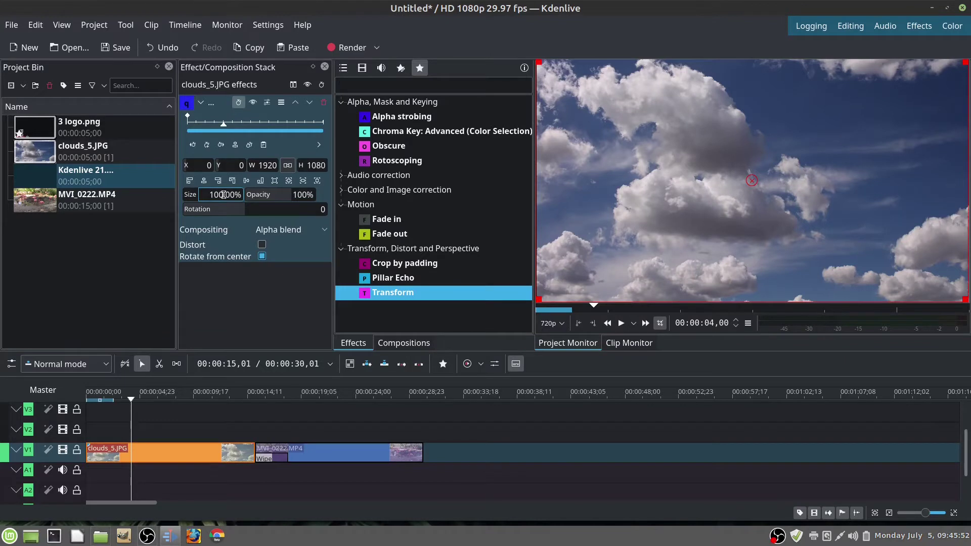
- Scale the clouds to 200%, nudge them in the monitor, and rotate 180°
drag(223, 195, 210, 195)
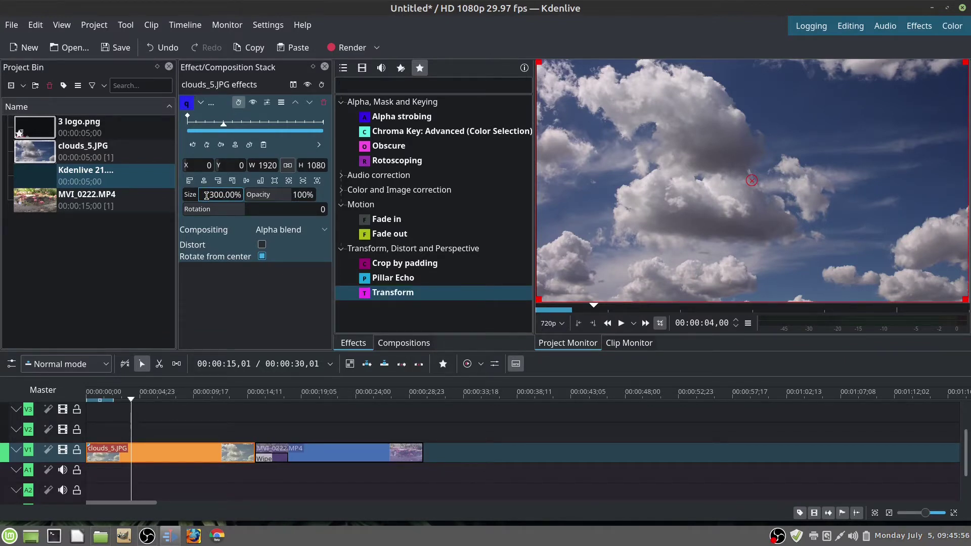
key(Return)
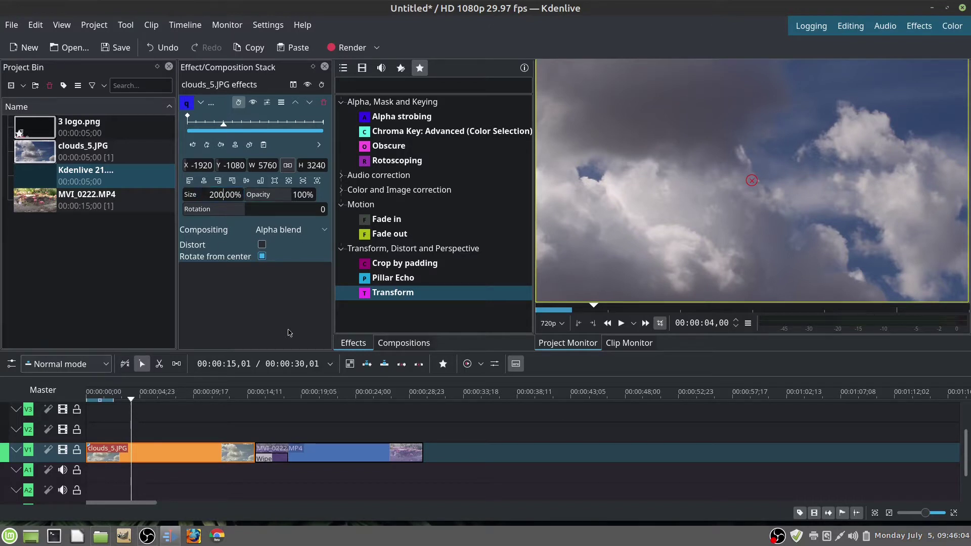
key(Return)
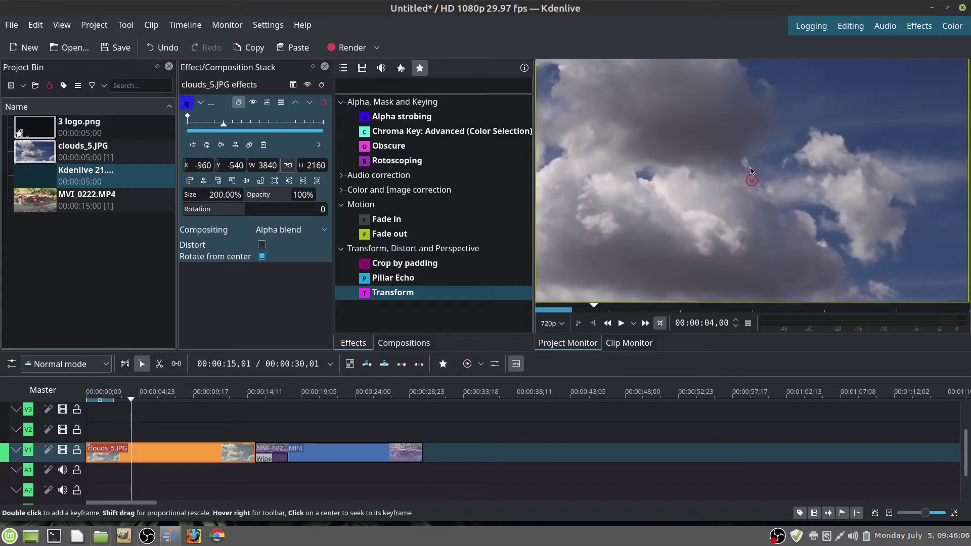
mouse_move(749, 183)
mouse_down()
mouse_move(645, 264)
mouse_move(605, 383)
mouse_move(663, 284)
mouse_move(789, 144)
mouse_move(789, 212)
mouse_move(723, 283)
mouse_move(953, 314)
mouse_move(819, 222)
mouse_move(830, 182)
mouse_move(812, 173)
mouse_move(764, 180)
mouse_up()
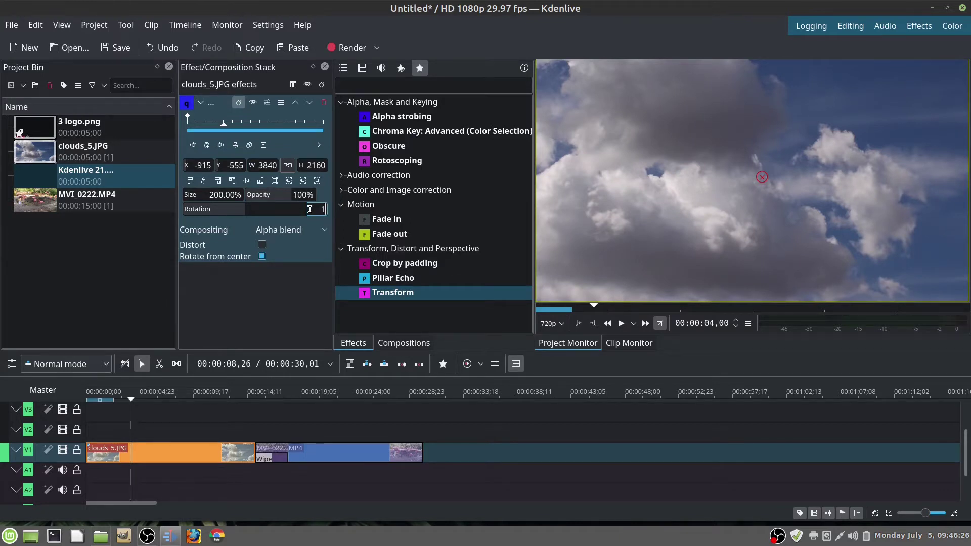
key(Return)
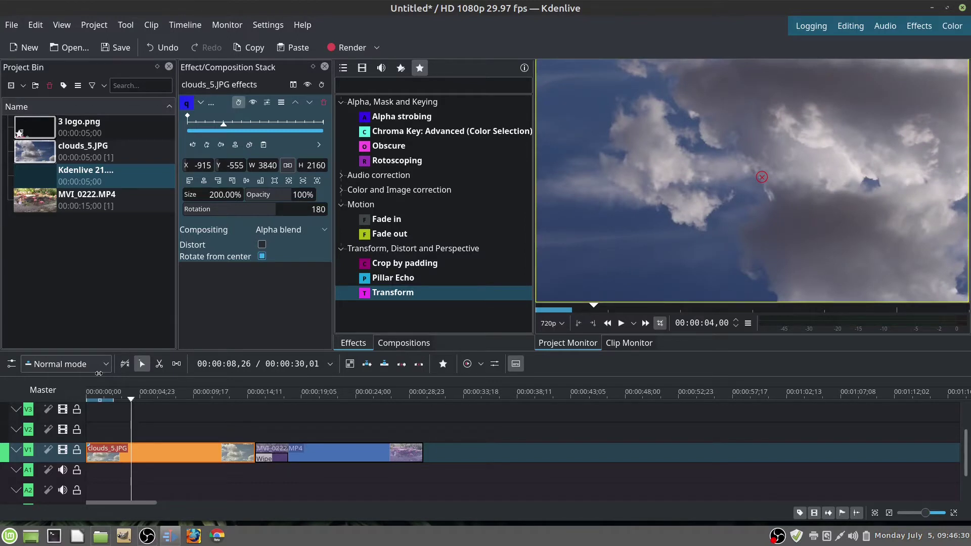
click(94, 394)
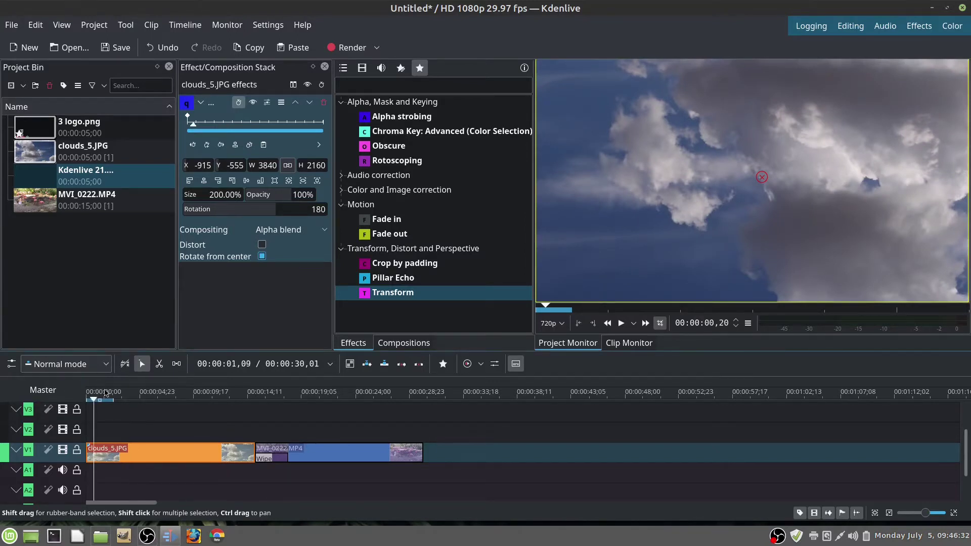
key(space)
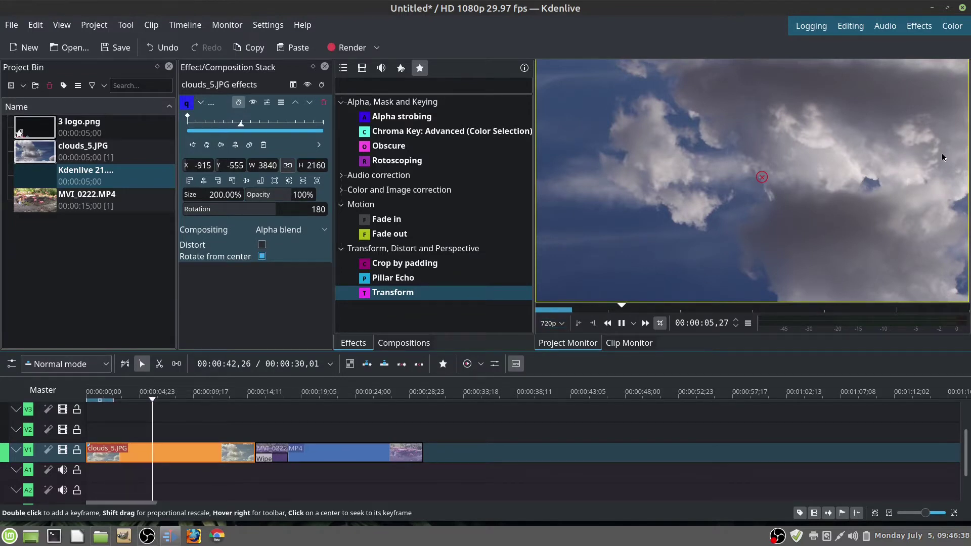
mouse_move(961, 148)
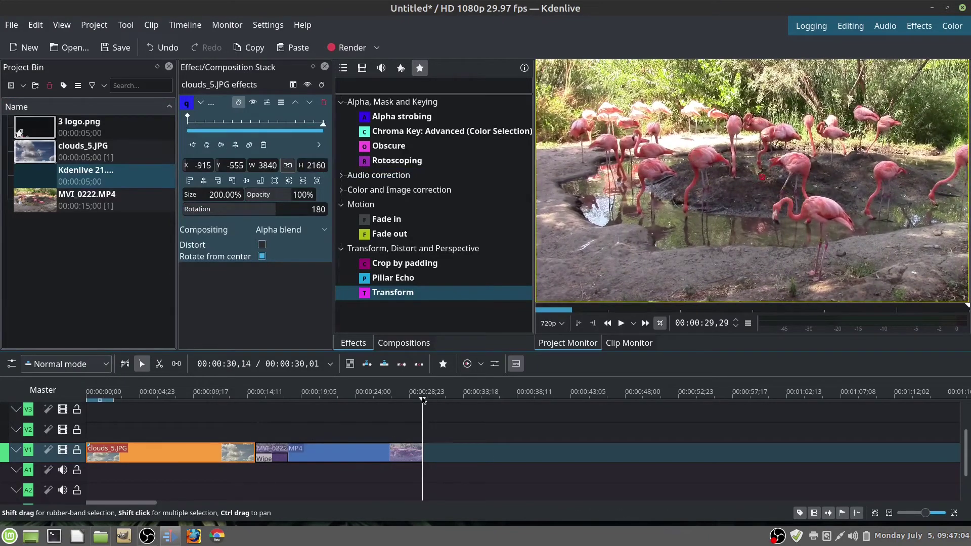
drag(424, 401, 228, 400)
mouse_move(160, 416)
mouse_down()
mouse_move(95, 414)
mouse_move(215, 413)
mouse_move(88, 414)
mouse_move(423, 418)
mouse_move(72, 405)
mouse_move(175, 416)
mouse_move(155, 424)
mouse_up()
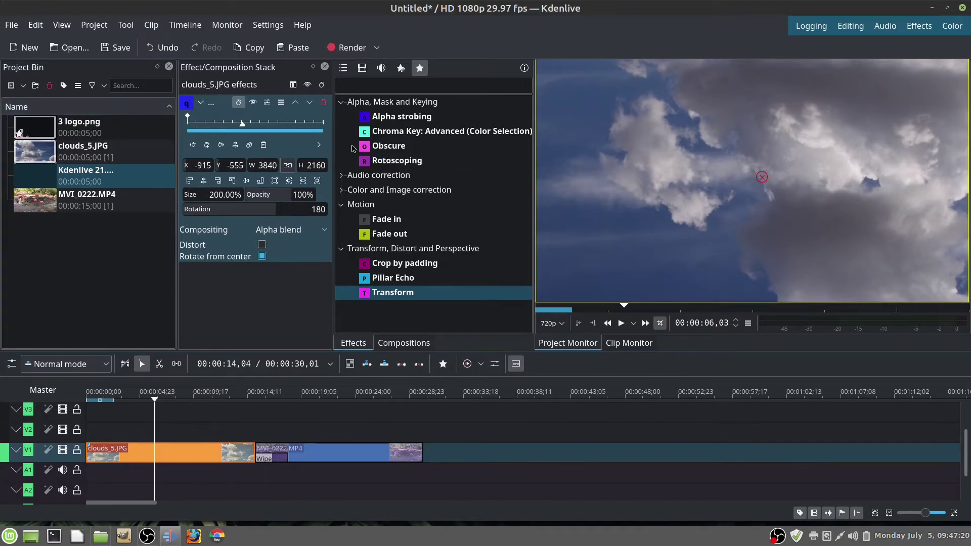
- Delete the clouds clip's Transform, move Wipe onto the clouds-flamingo junction, preview, and put the title on V3
click(324, 104)
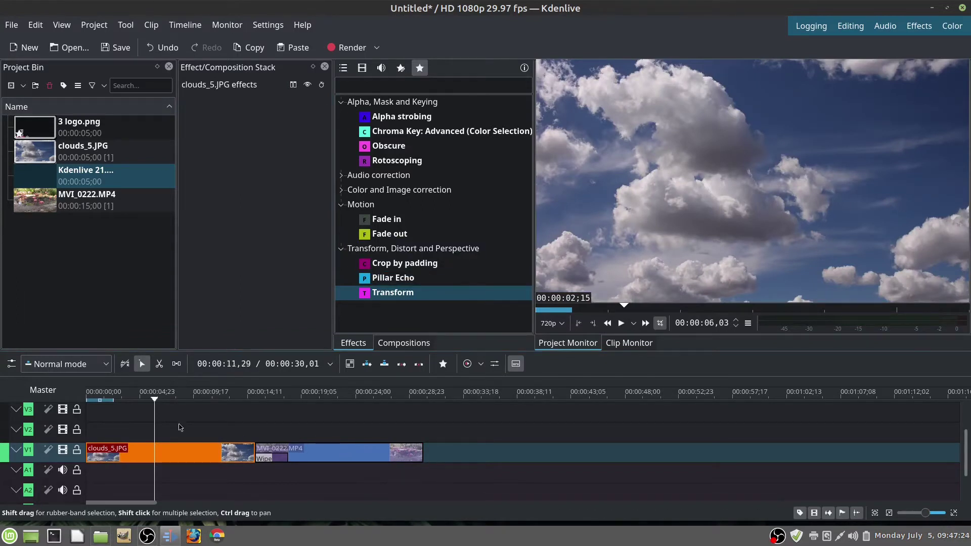
drag(273, 457, 237, 455)
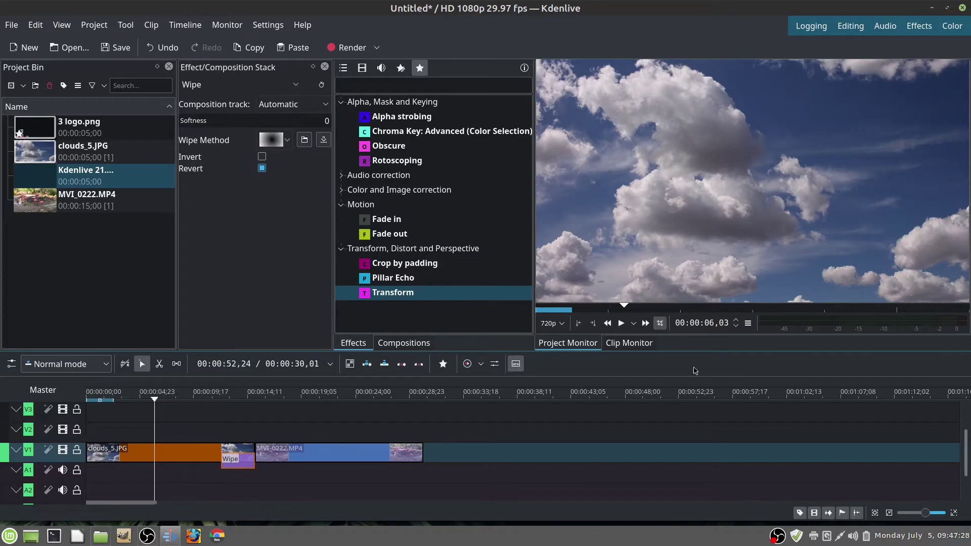
key(space)
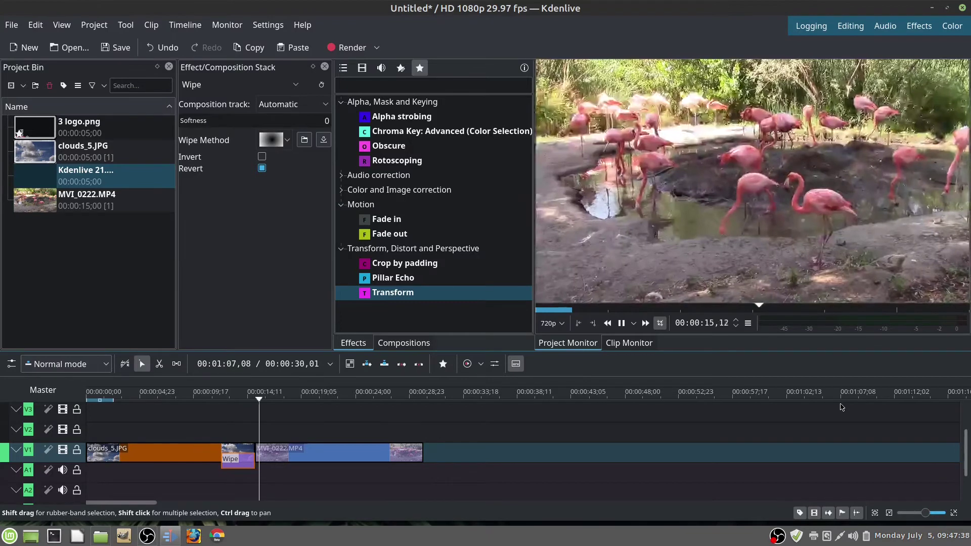
key(space)
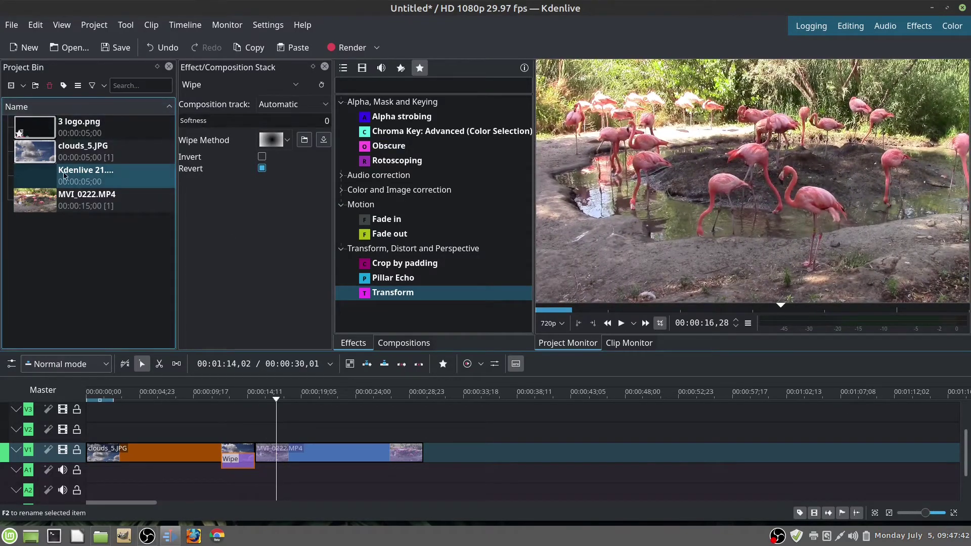
drag(65, 176, 276, 464)
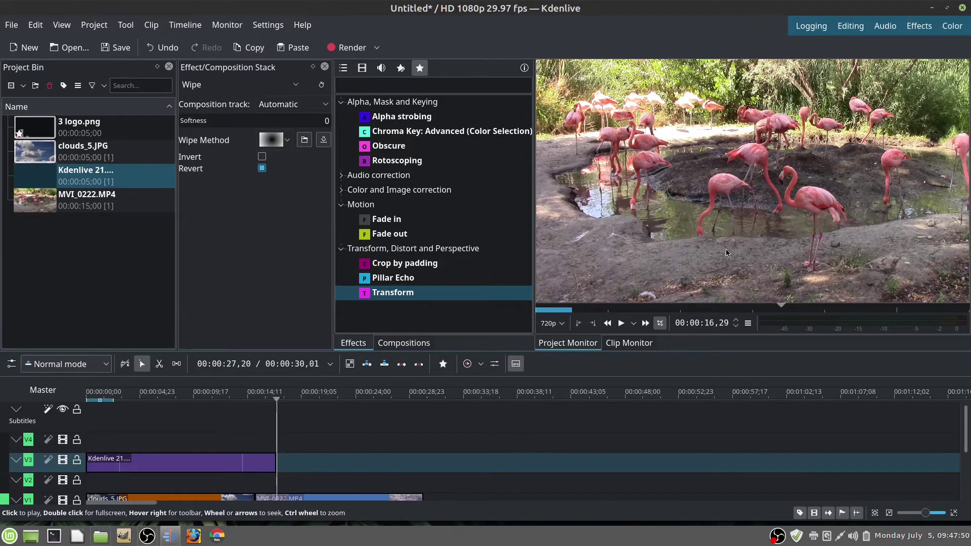
- Check the V3 title clip's context menu on the timeline, then dismiss it
drag(967, 429, 967, 454)
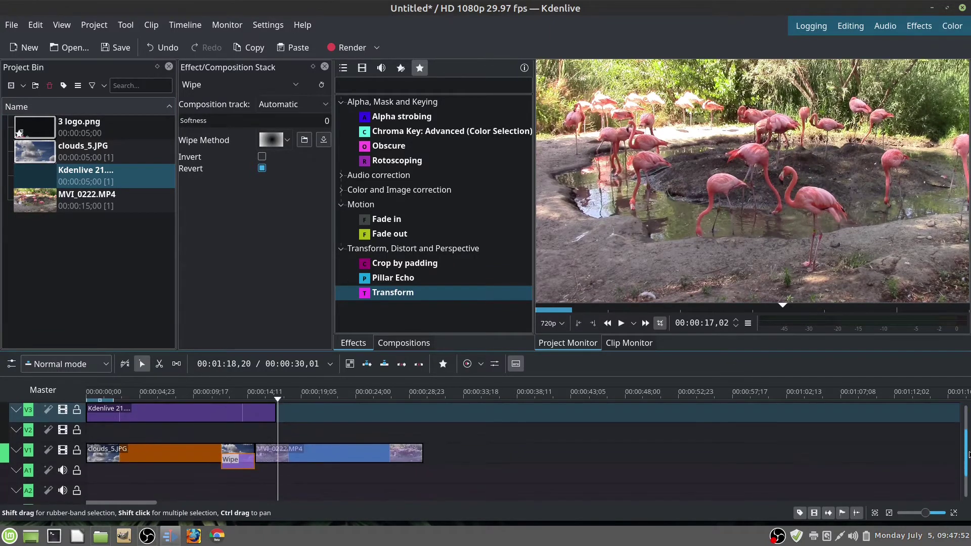
right_click(152, 419)
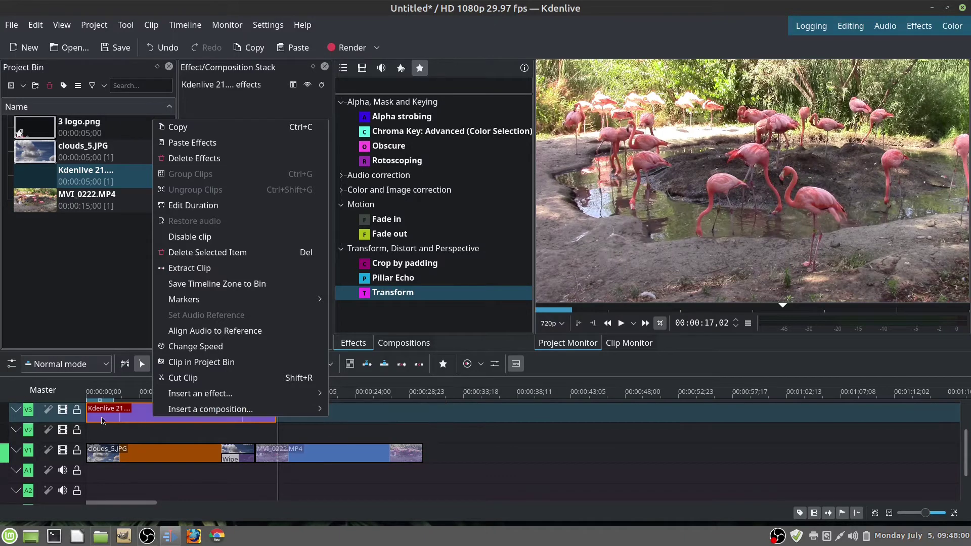
click(85, 174)
- Open the title clip from the Project Bin for editing via Edit Clip
click(84, 174)
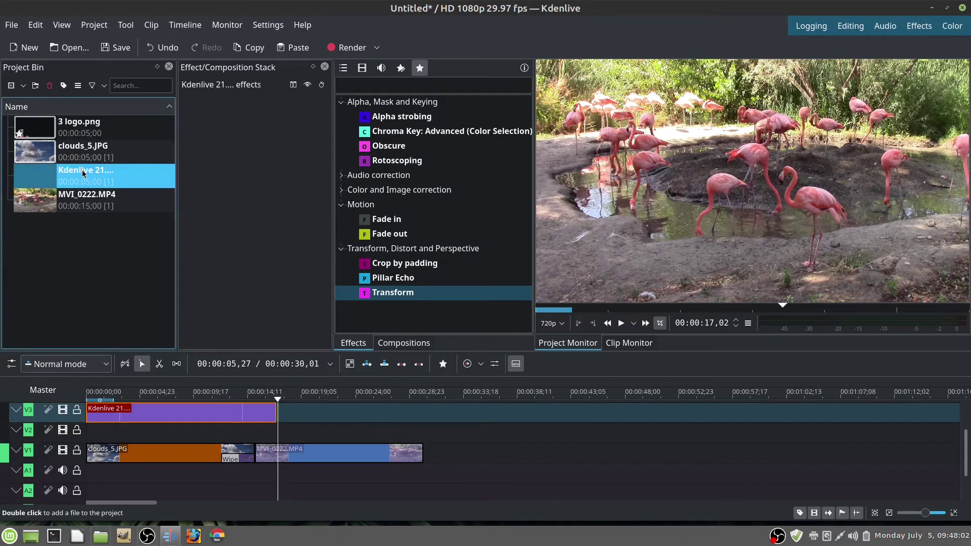
right_click(100, 176)
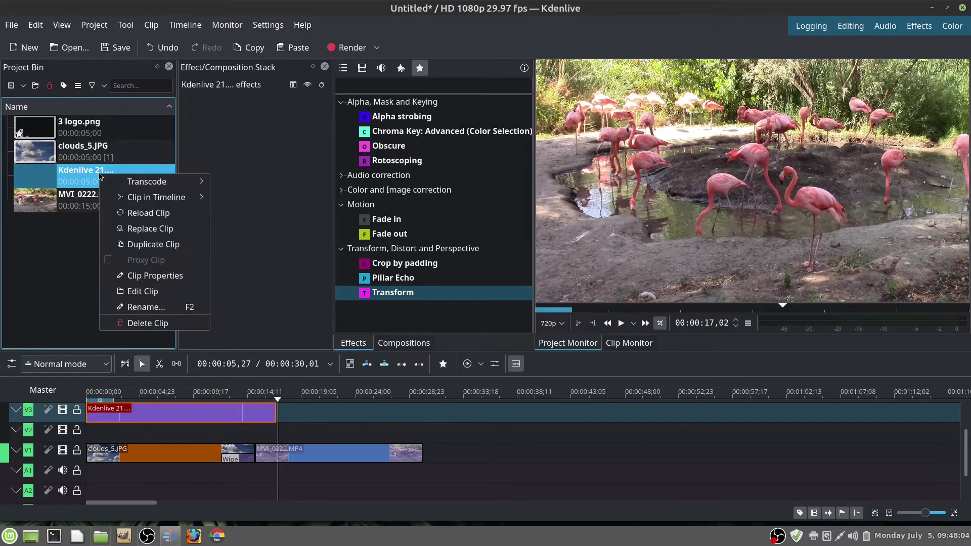
click(109, 291)
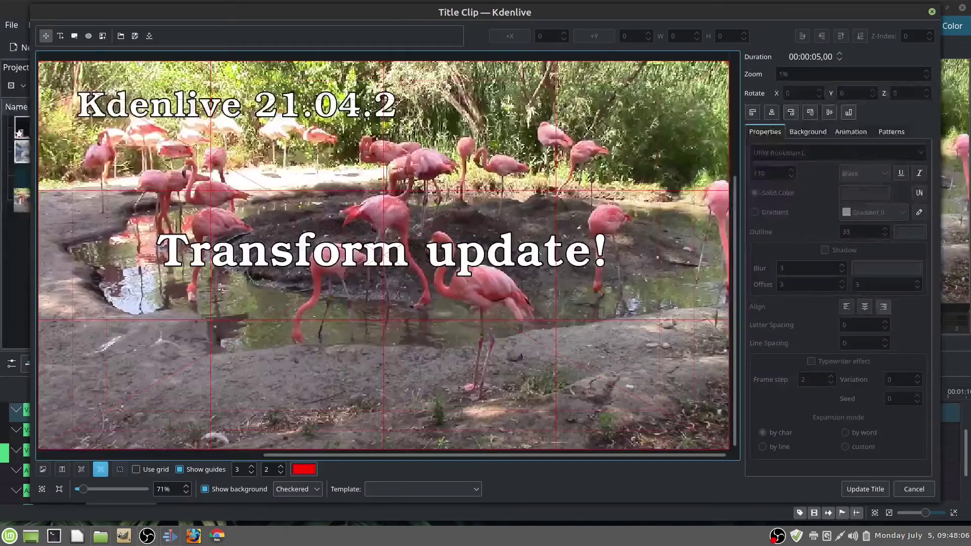
- Stretch the title's animation start area to the full 1920×1080 canvas and update the title
click(859, 131)
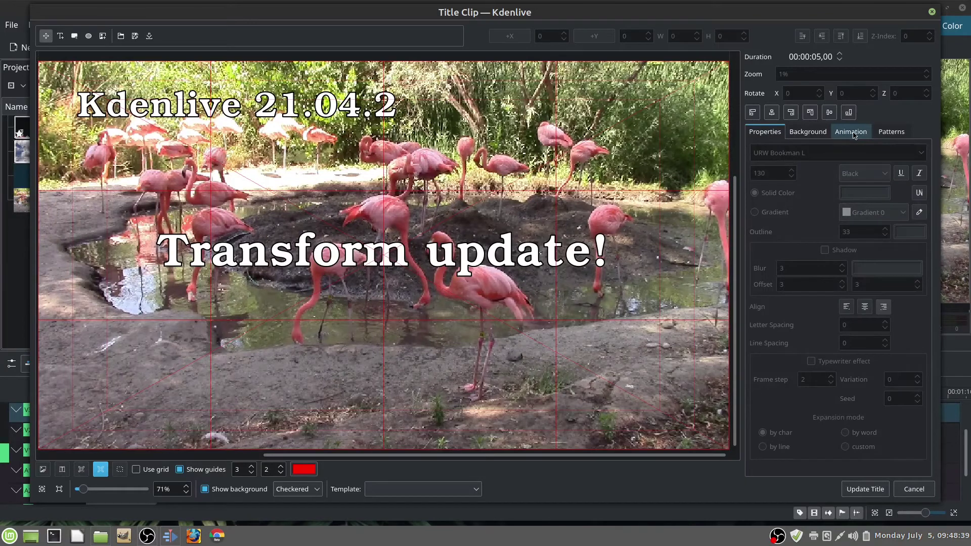
click(853, 133)
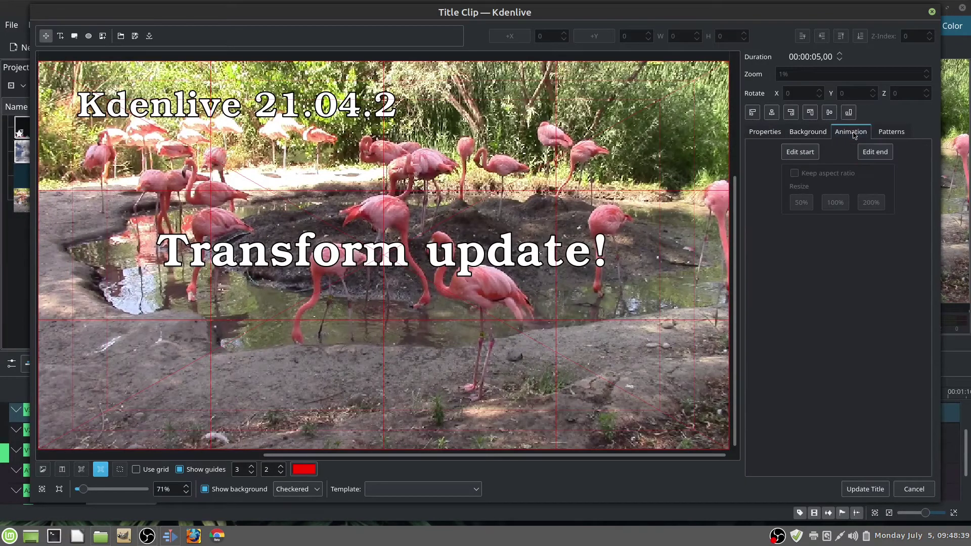
click(806, 155)
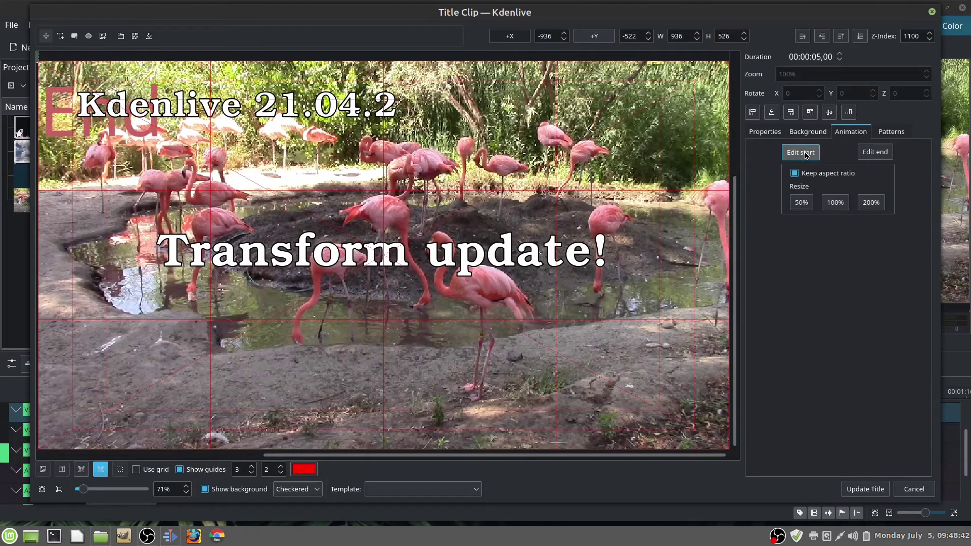
click(808, 204)
click(842, 207)
drag(173, 246, 509, 432)
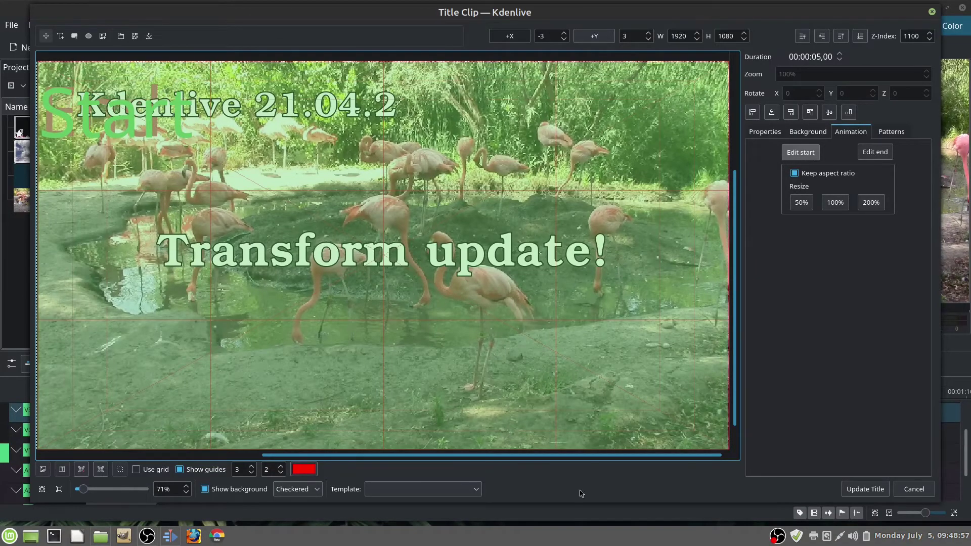
click(864, 489)
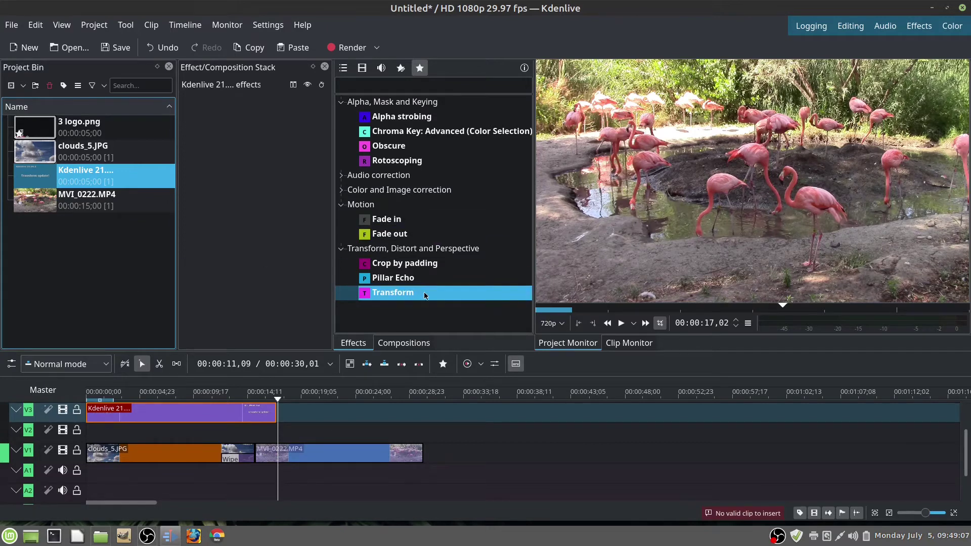
- Add Transform to the title clip with a keyframe at about 5 seconds
drag(423, 294, 160, 412)
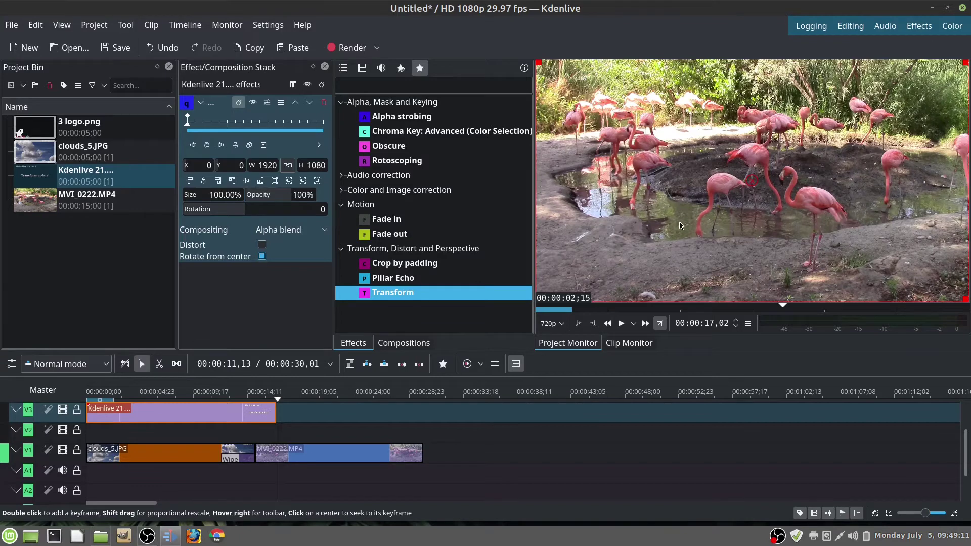
mouse_move(277, 397)
mouse_down()
mouse_move(143, 398)
mouse_move(184, 400)
mouse_move(149, 408)
mouse_up()
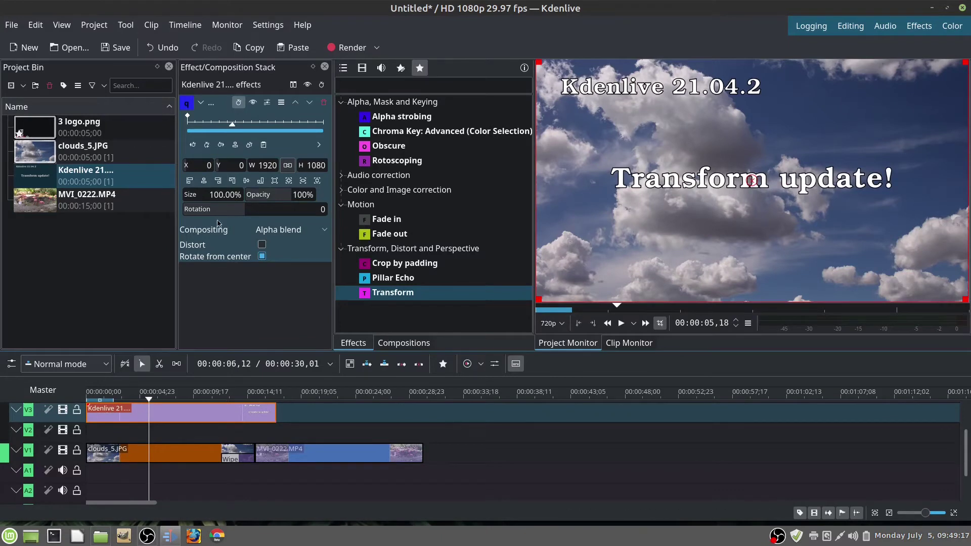
click(207, 146)
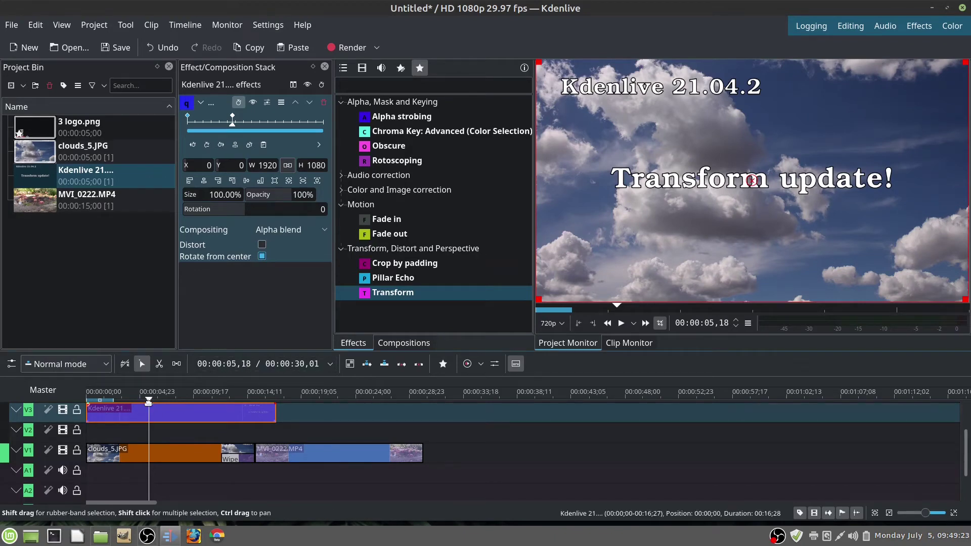
- Add a keyframe at about 11 seconds with Size 1% and Rotation 180°
drag(149, 401, 211, 404)
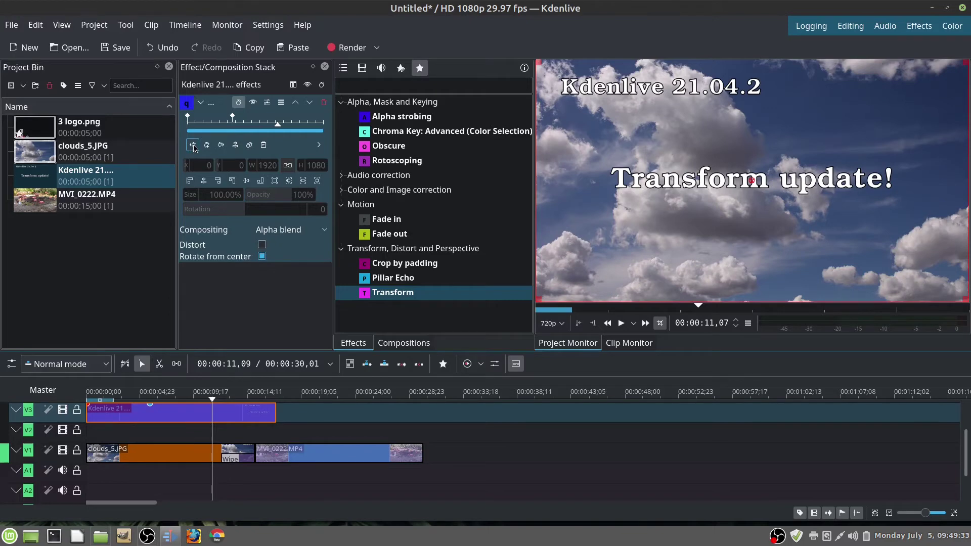
click(208, 145)
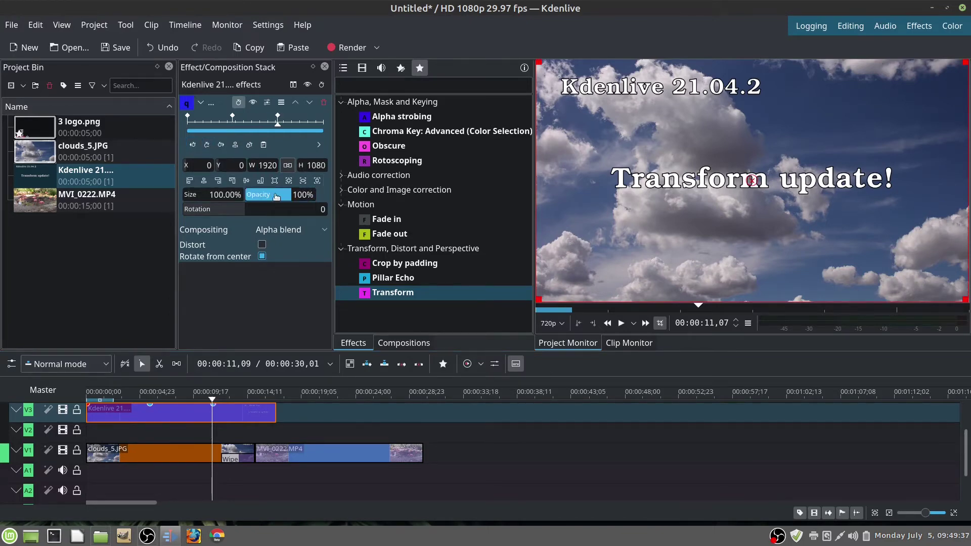
drag(224, 195, 200, 195)
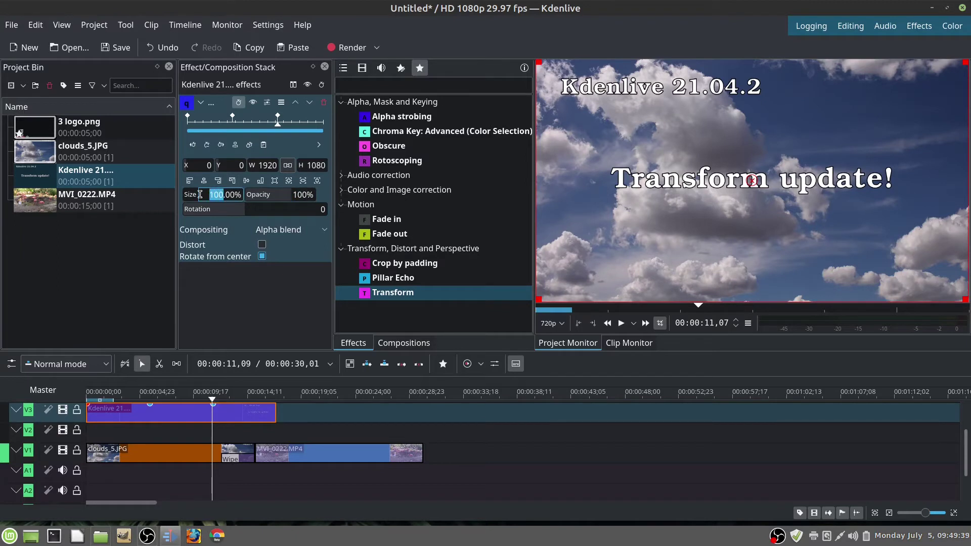
text(1)
click(326, 208)
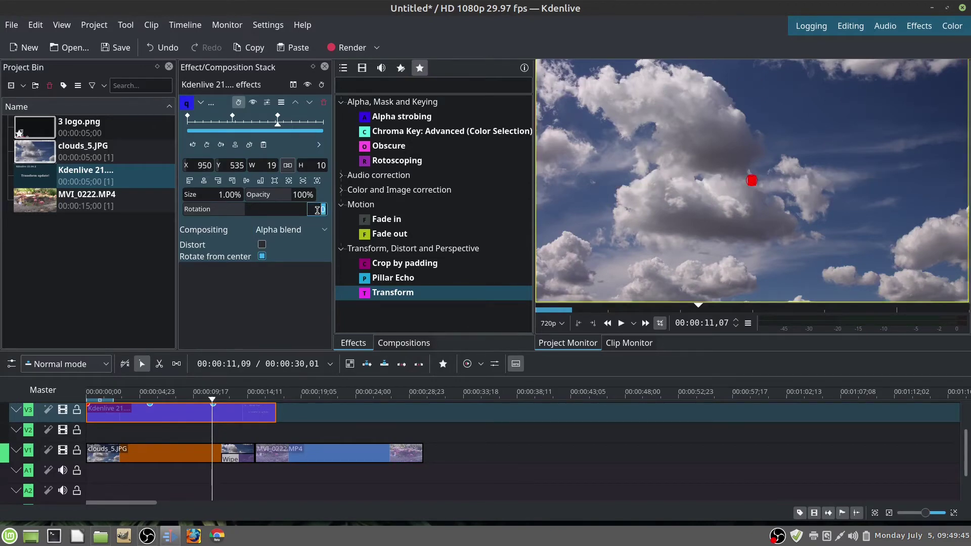
text(180)
key(Return)
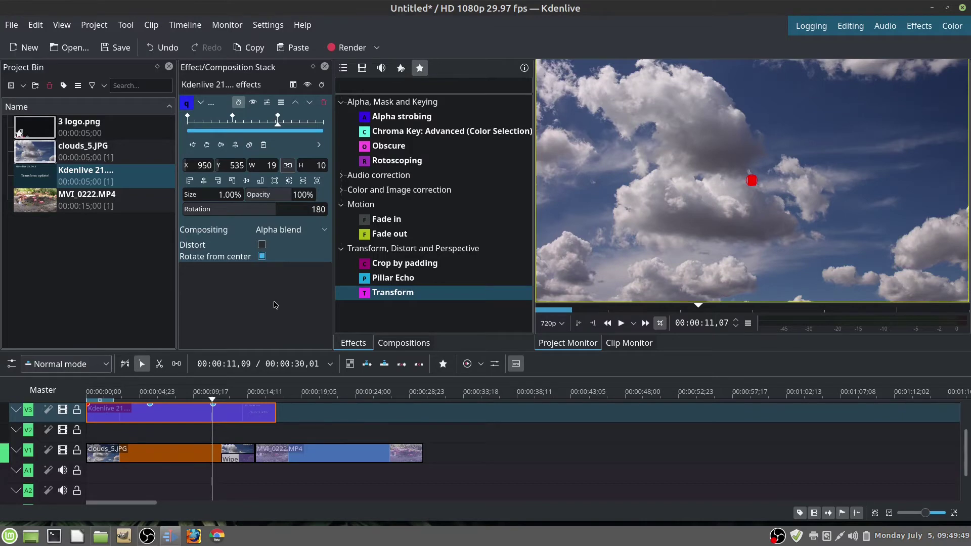
click(87, 385)
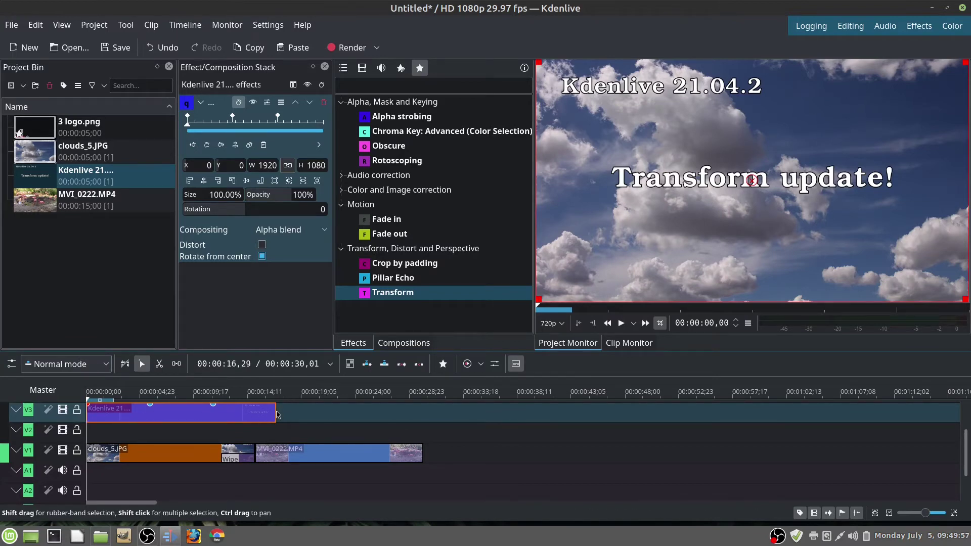
- Trim the V3 title clip to end at the MVI_0222 start, then play and stop the preview
drag(278, 414, 259, 416)
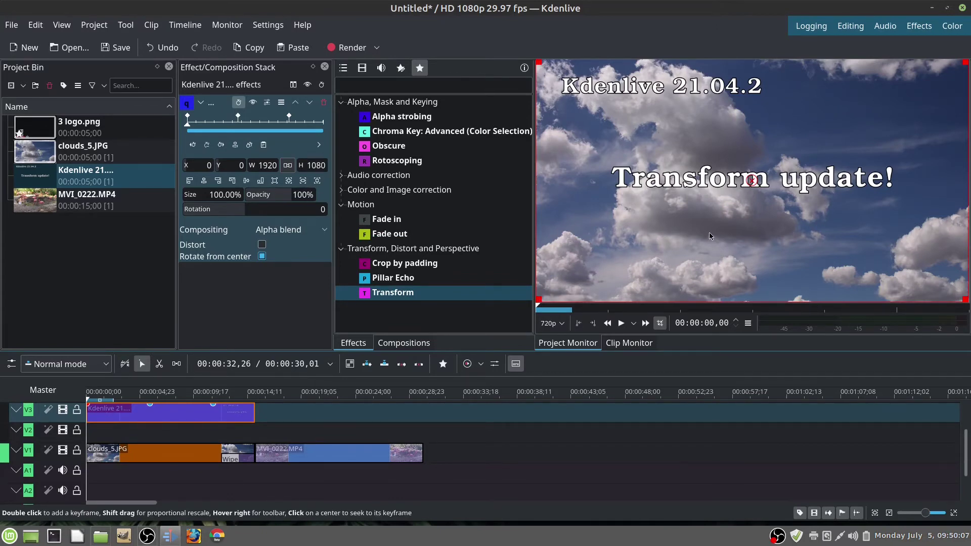
key(space)
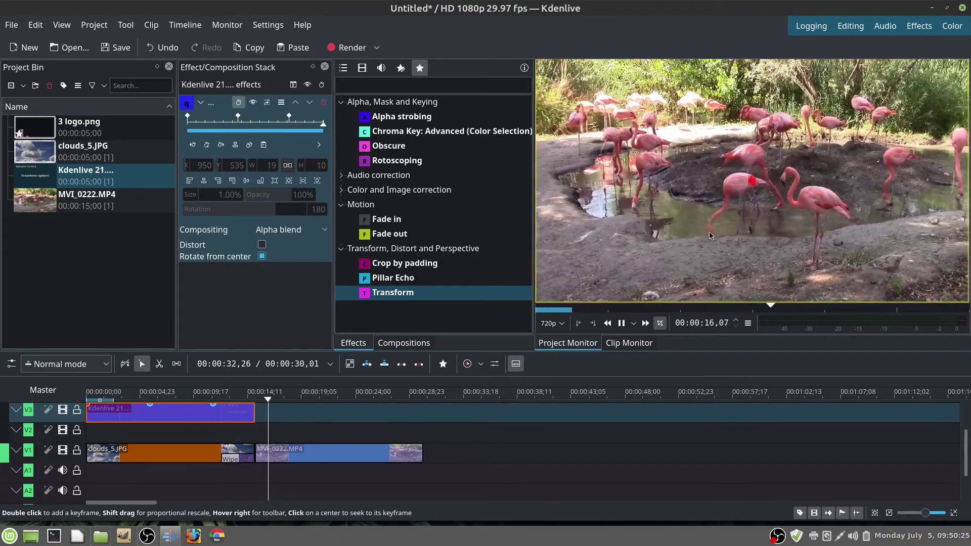
key(space)
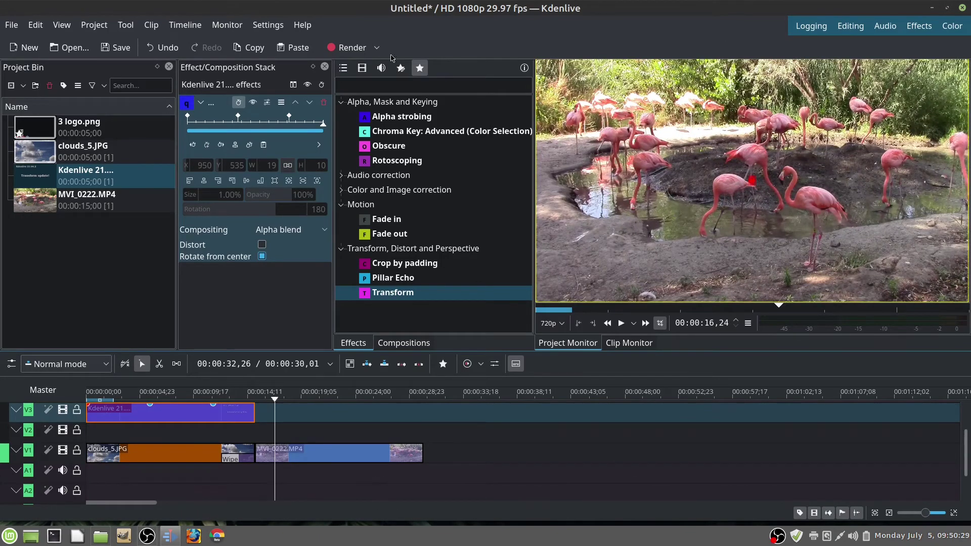
- Apply Transform to MVI_0222.MP4, then delete both Transform effects from its Effect Stack
click(313, 454)
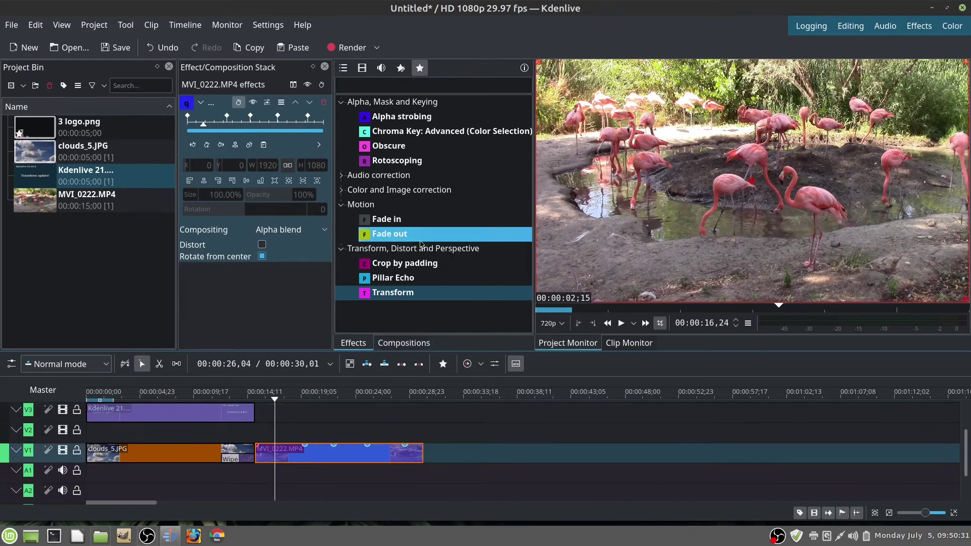
click(395, 297)
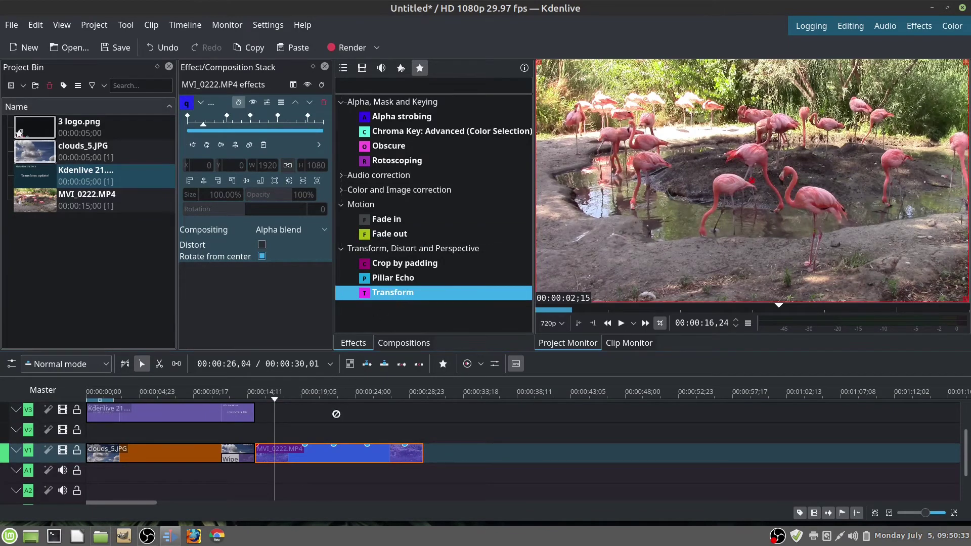
drag(336, 414, 320, 449)
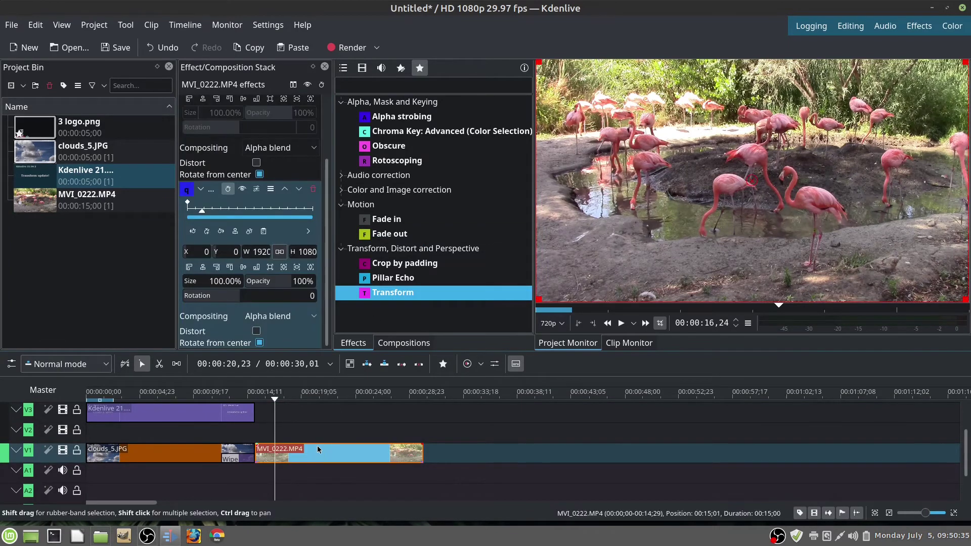
click(140, 182)
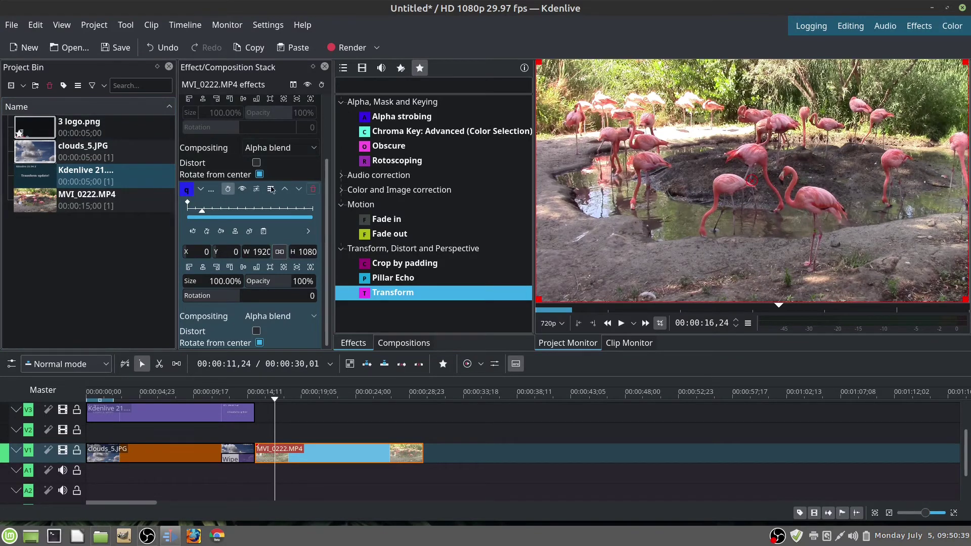
click(315, 190)
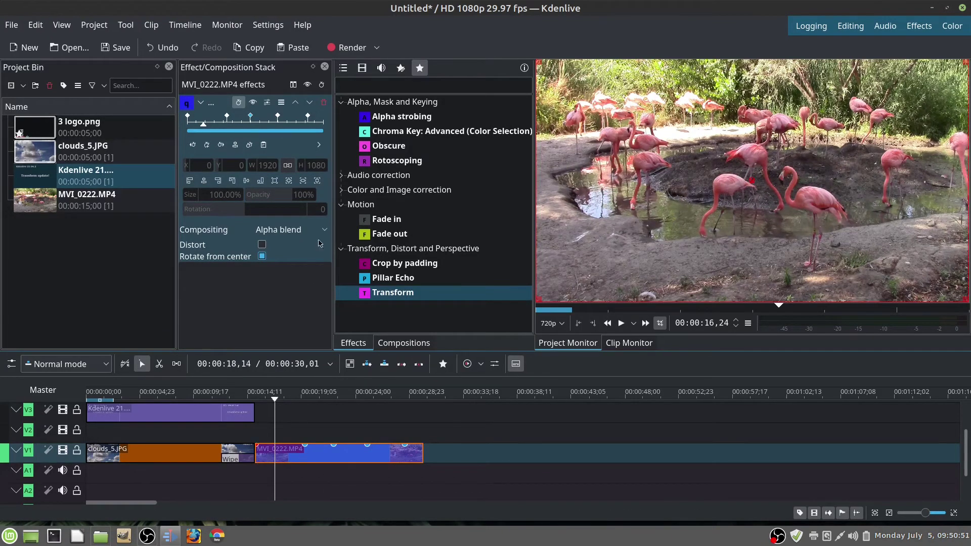
click(323, 103)
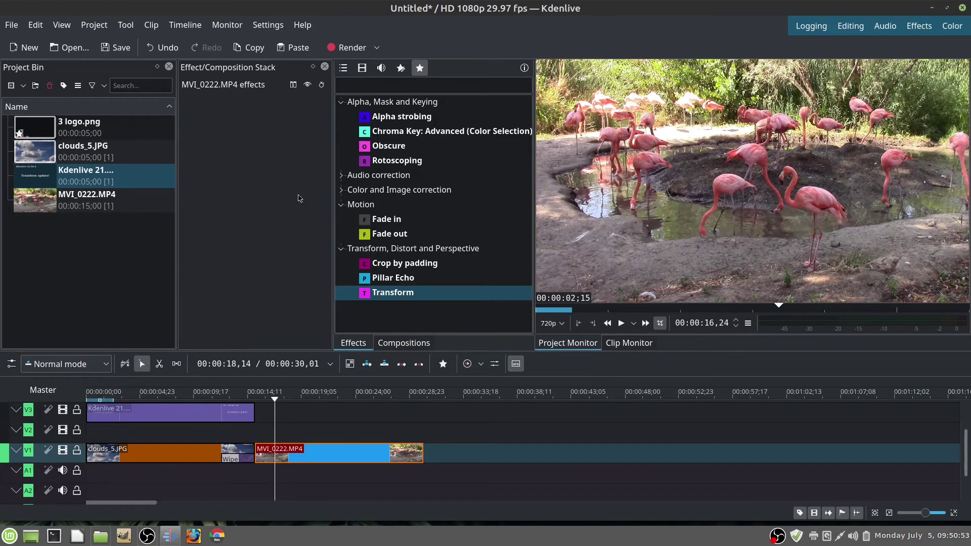
- Add Transform to the flamingo clip with keyframes, setting Size to 200% at 21 seconds
double_click(404, 295)
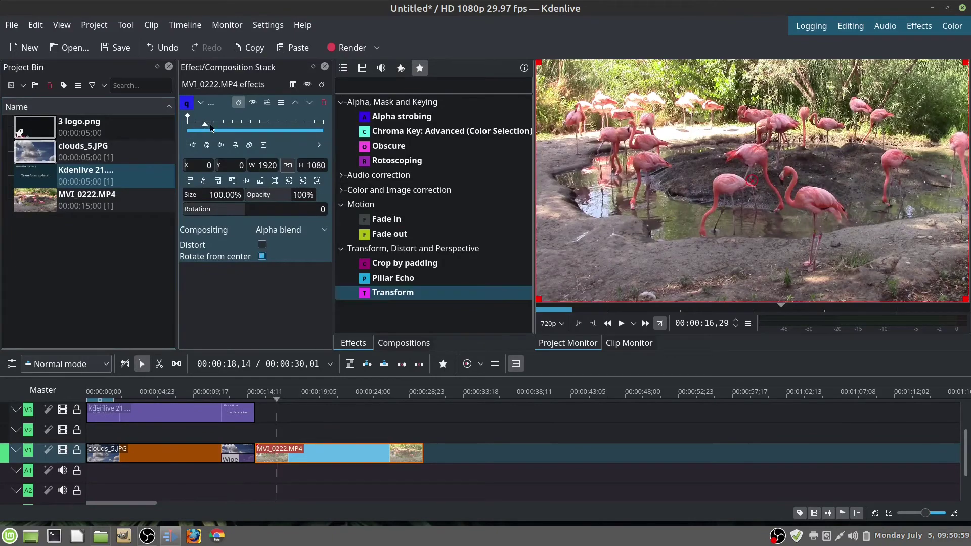
drag(204, 127, 233, 133)
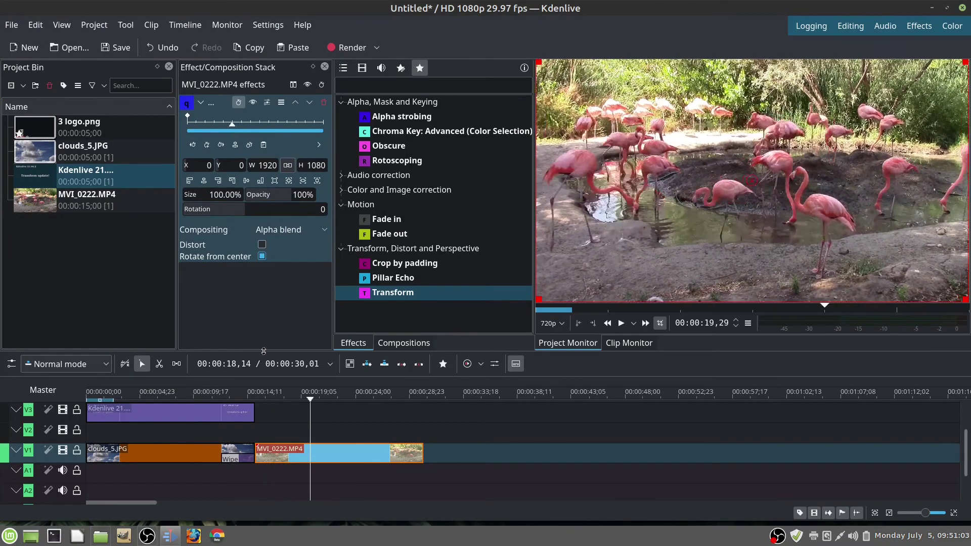
mouse_move(309, 401)
mouse_down()
mouse_move(393, 399)
mouse_move(299, 399)
mouse_move(307, 403)
mouse_up()
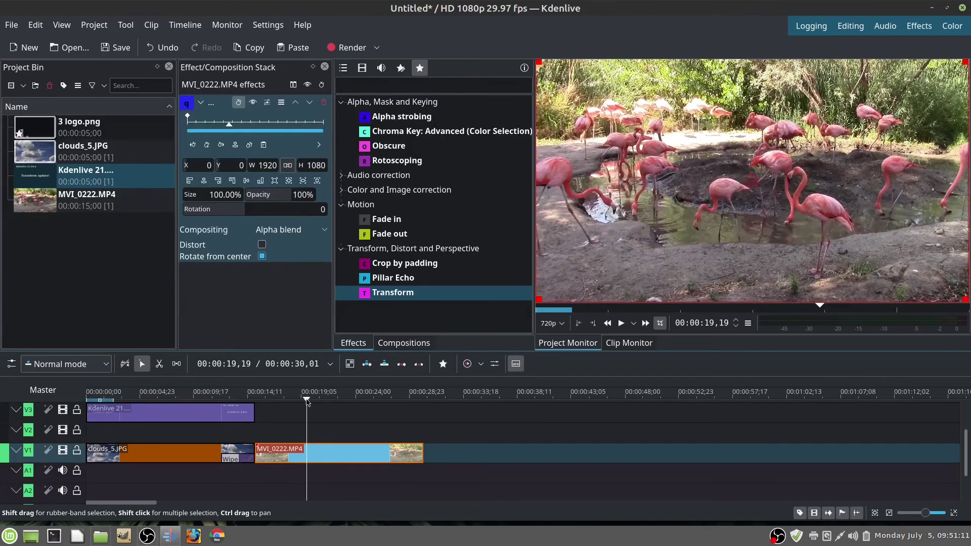
click(208, 146)
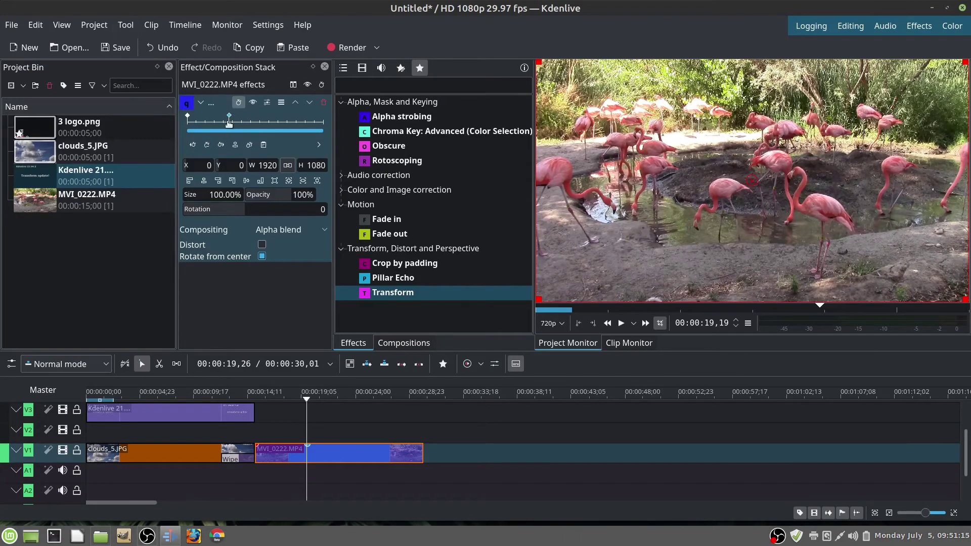
mouse_move(228, 127)
mouse_down()
mouse_move(282, 134)
mouse_move(244, 127)
mouse_up()
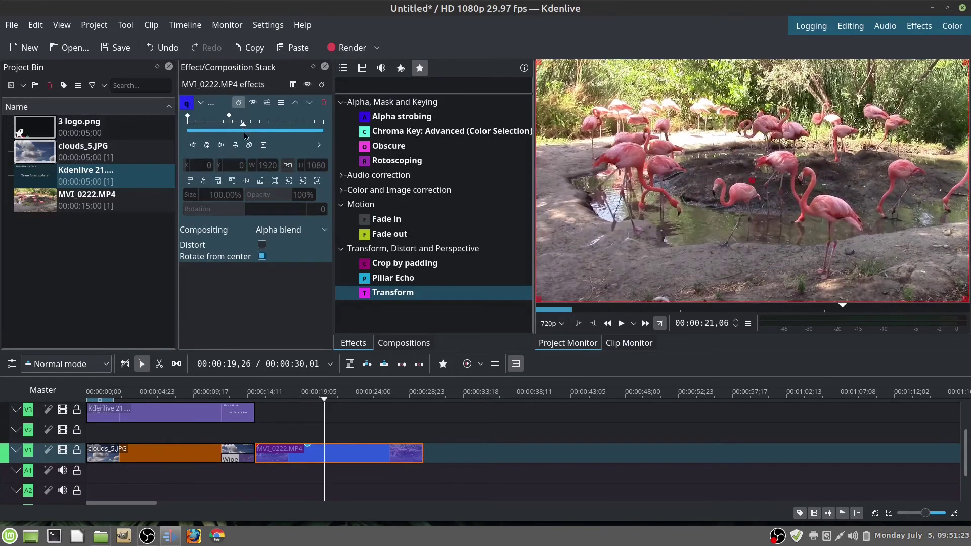
click(207, 146)
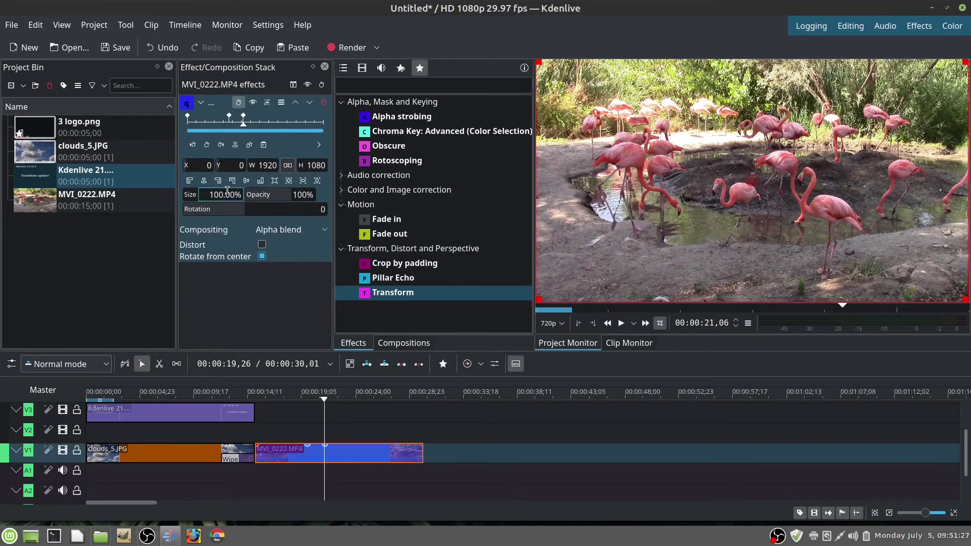
drag(223, 192, 207, 189)
text(2)
key(Return)
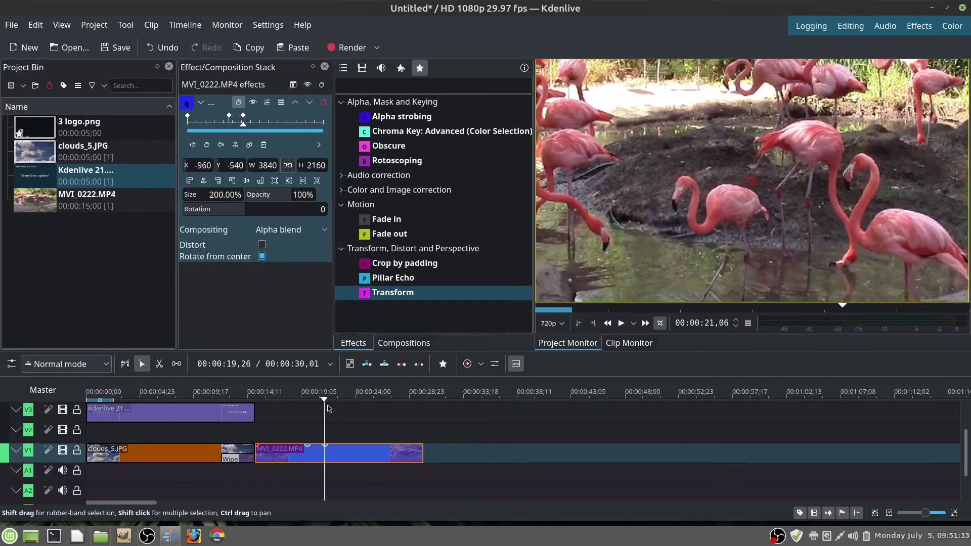
- Add a keyframe at about 26 seconds shrinking the flamingo clip to 50%
click(328, 399)
drag(328, 399, 382, 415)
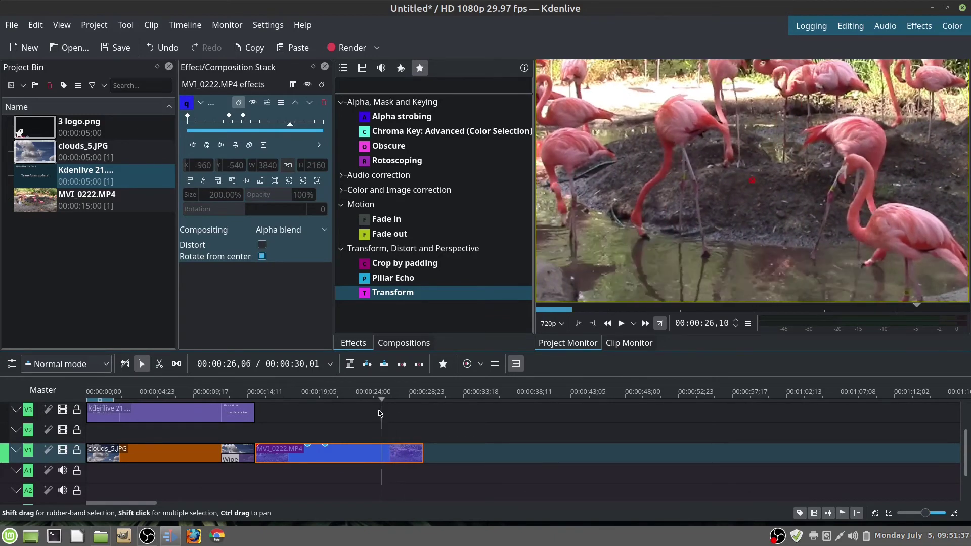
click(207, 145)
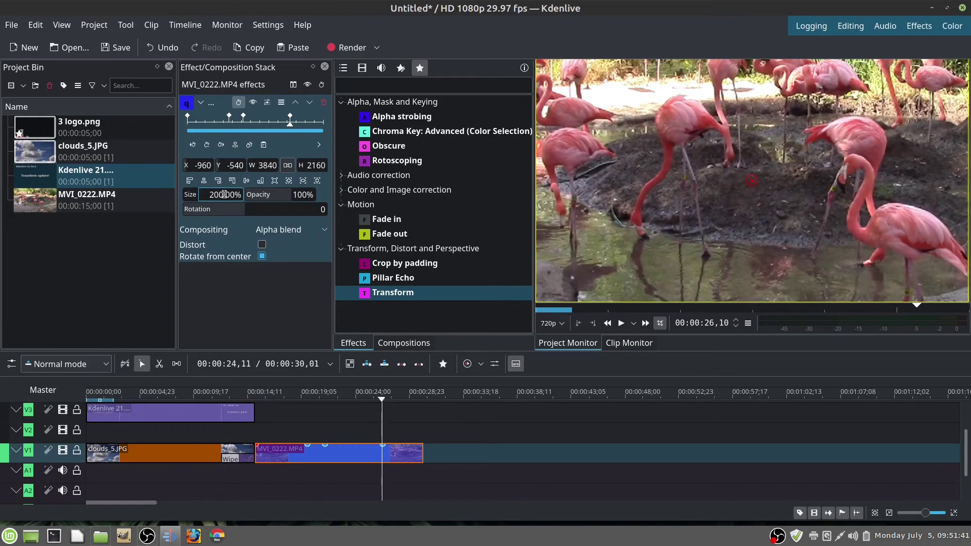
drag(224, 194, 203, 195)
text(5)
key(Return)
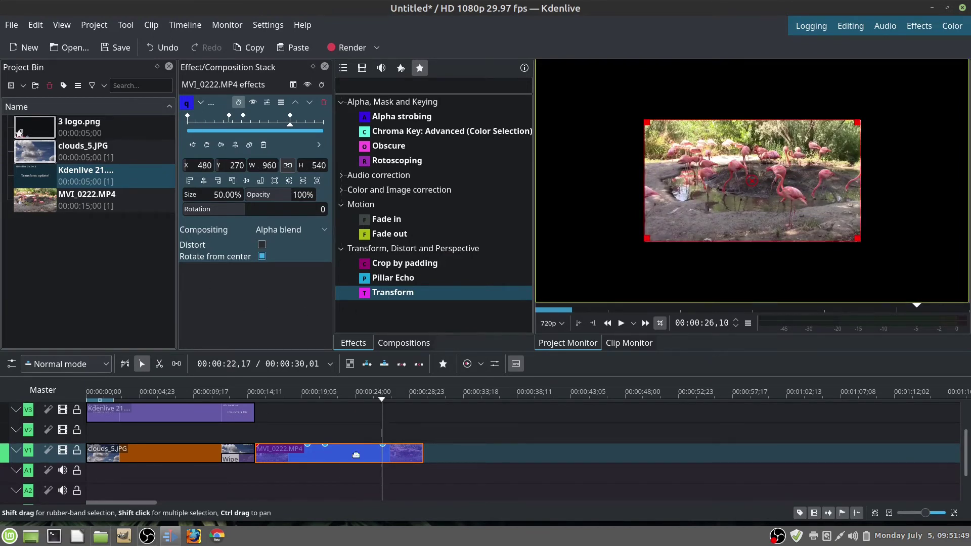
- On the flamingo clip's last frame, add a keyframe with Size 1% and Rotation 180°
drag(381, 402, 404, 405)
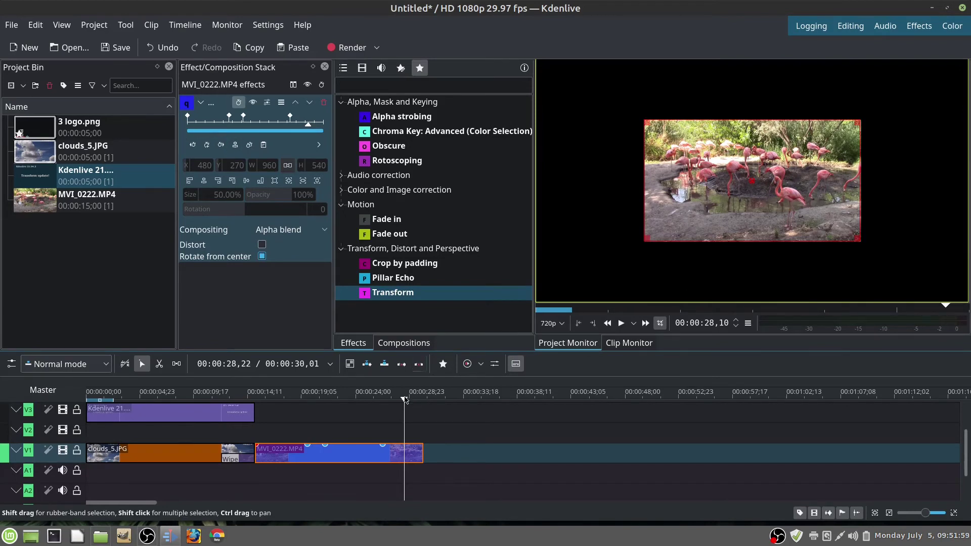
drag(405, 401, 422, 403)
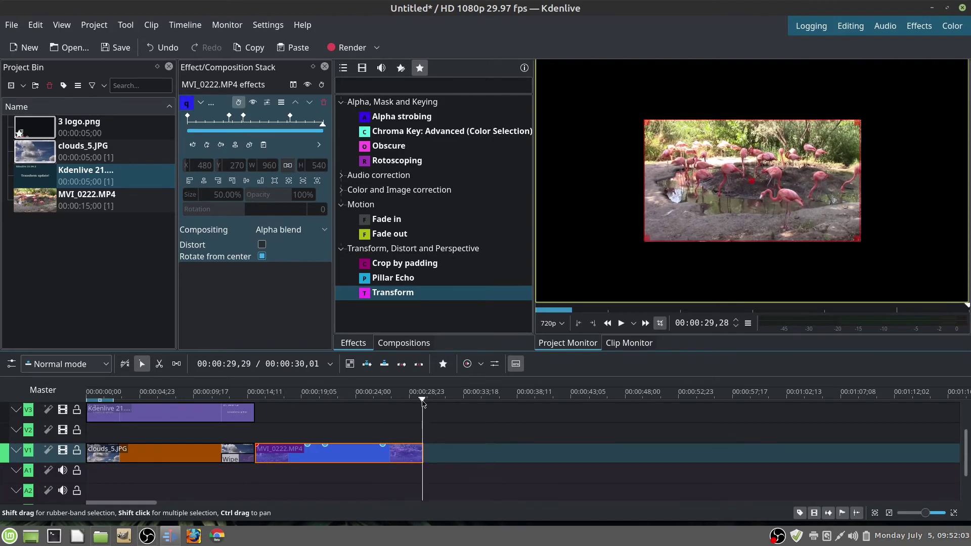
click(207, 146)
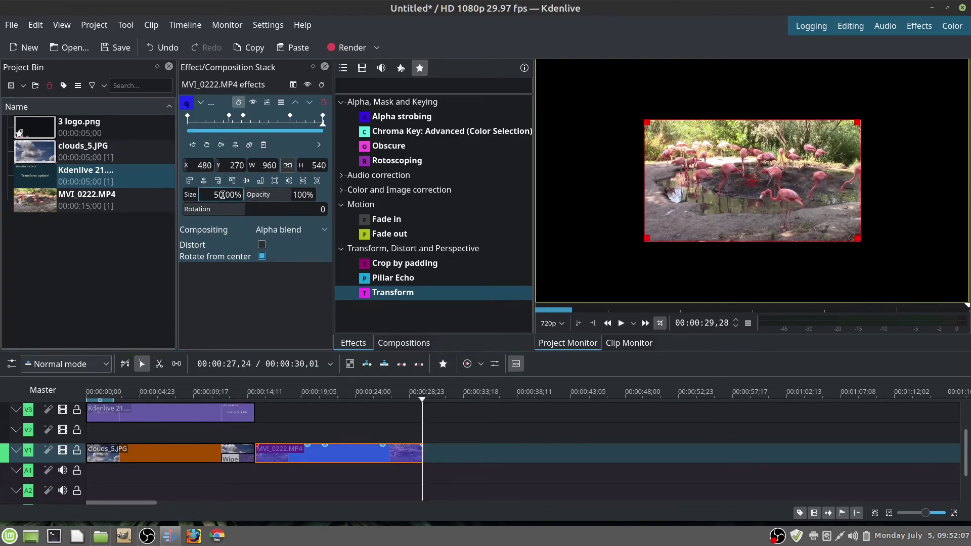
drag(222, 194, 211, 196)
text(1)
key(Return)
click(324, 210)
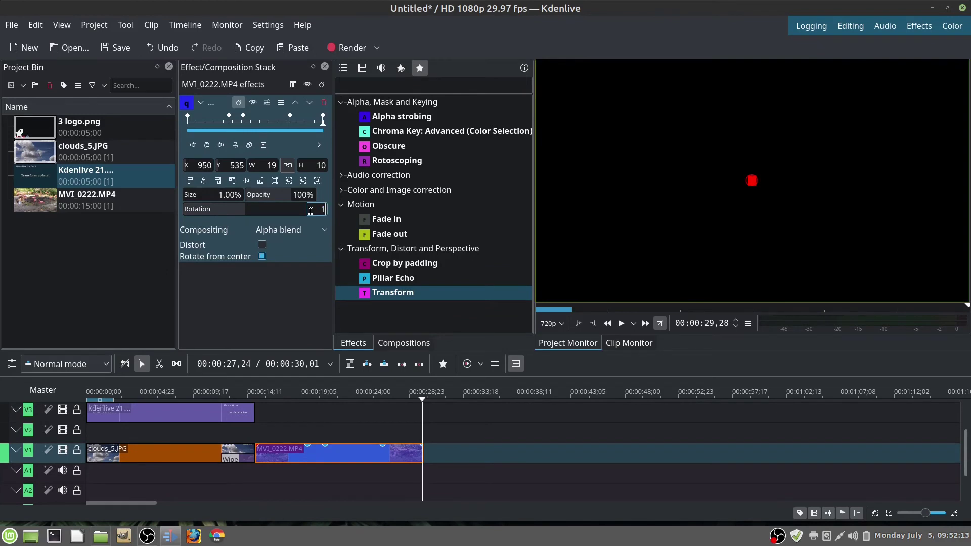
text(180)
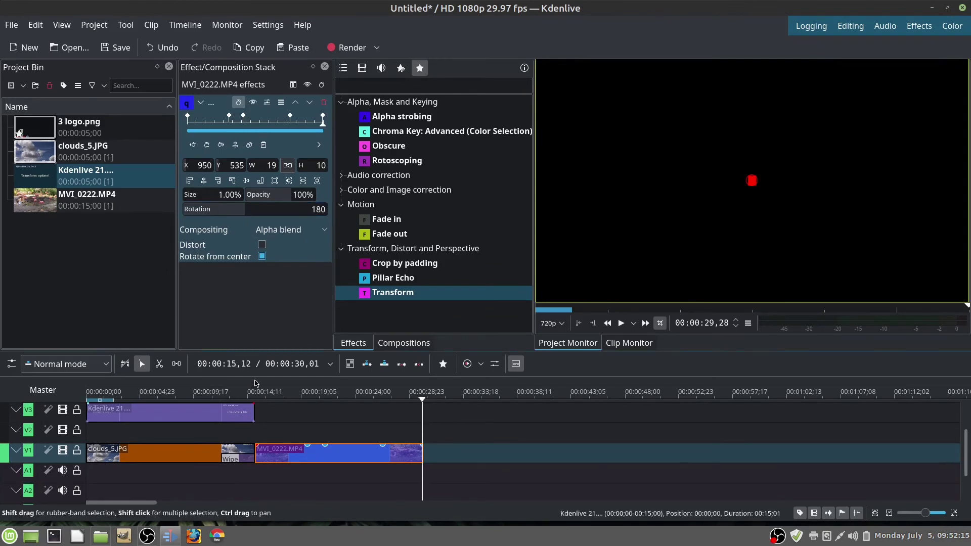
key(Return)
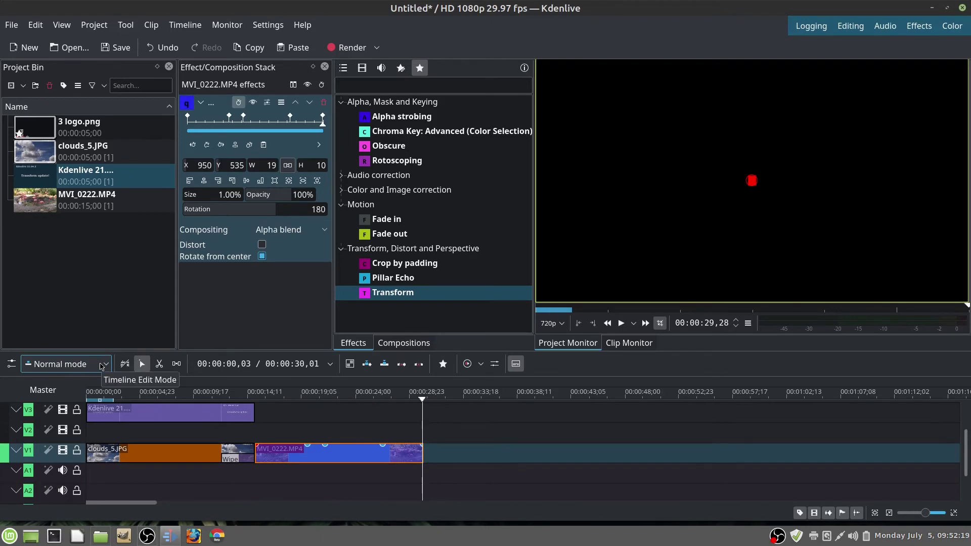
click(124, 454)
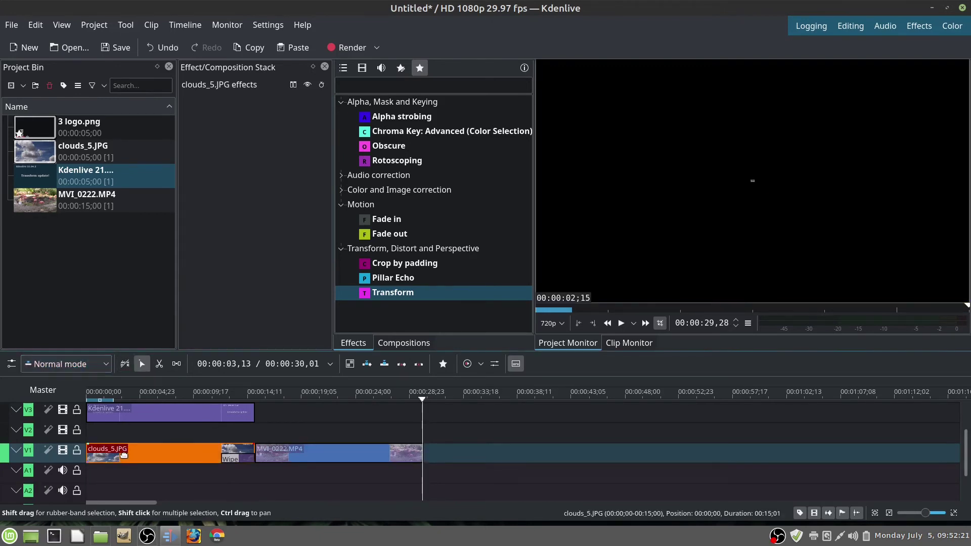
- Place 3 logo.png on track V2 from 0:00 and show the preview full-screen
key(Home)
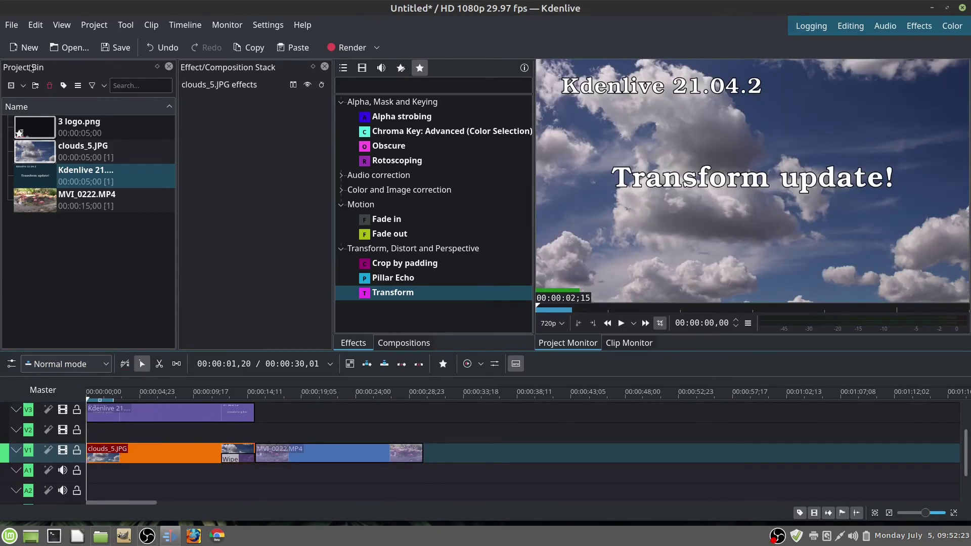
drag(44, 127, 254, 451)
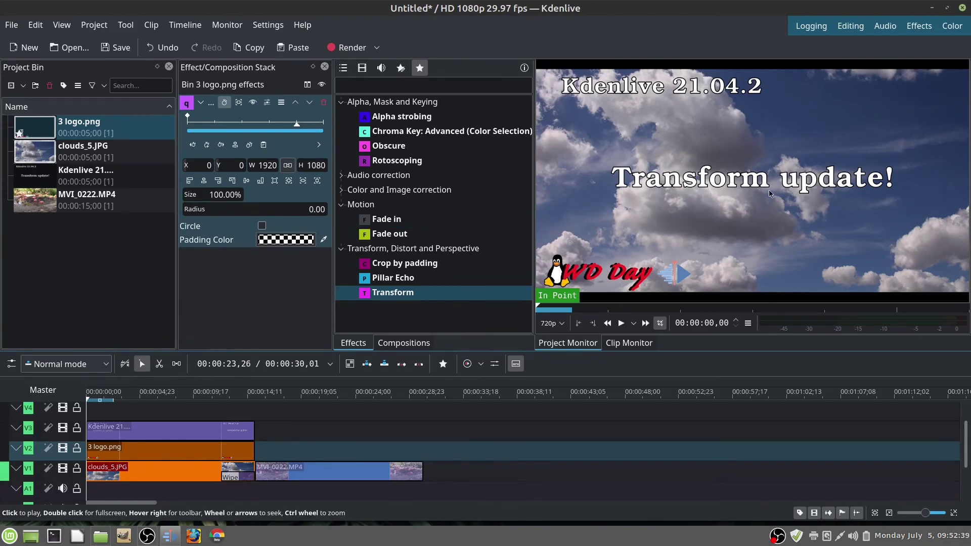
double_click(732, 186)
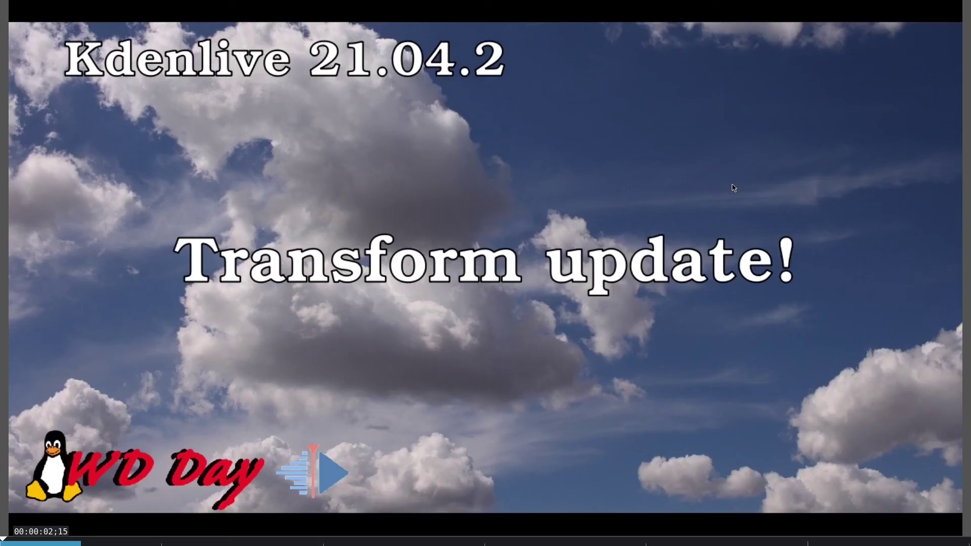